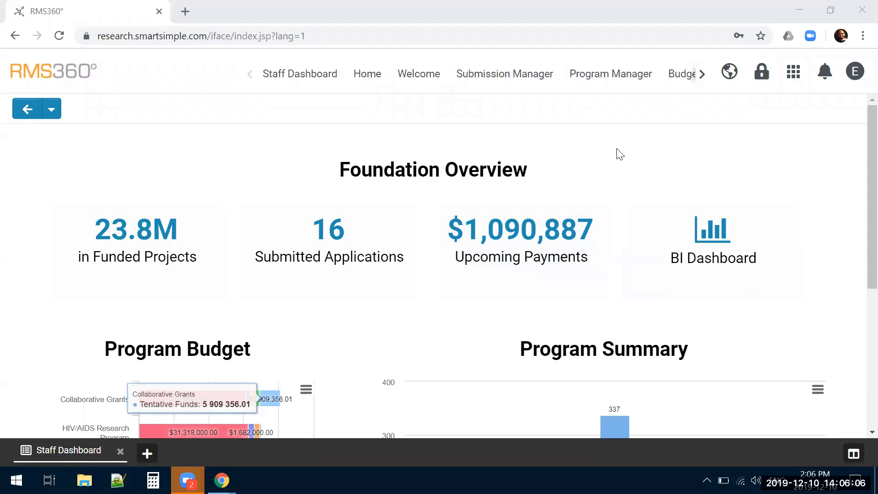
Open the draft application "PD2016-1077 Mechanisms Underlying Listeria monocytogenes Infections" from the Submission Manager for editing
{"action": "left_click", "coordinate": [204, 108]}
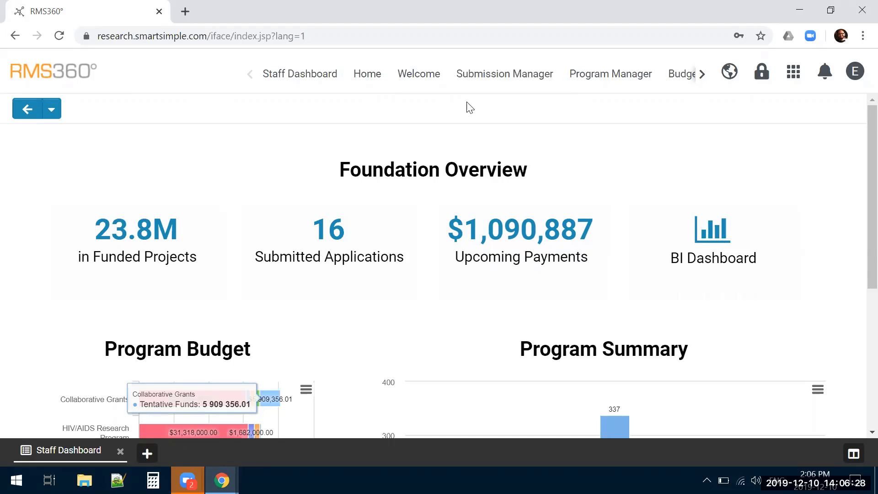
{"action": "left_click", "coordinate": [482, 82]}
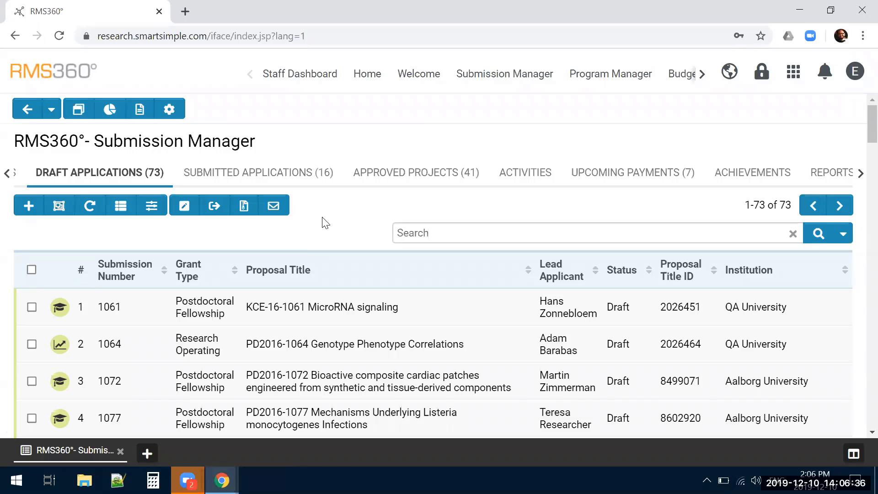
{"action": "scroll", "coordinate": [325, 224], "scroll_direction": "down", "scroll_amount": 1}
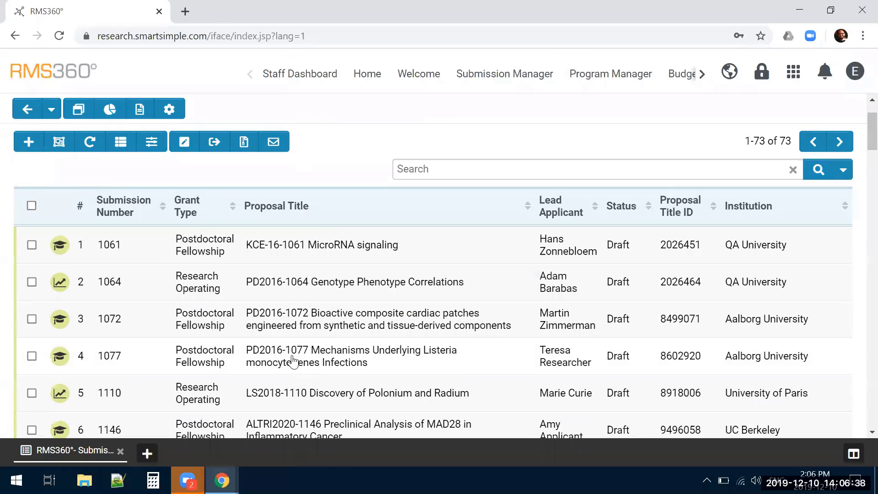
{"action": "left_click", "coordinate": [269, 359]}
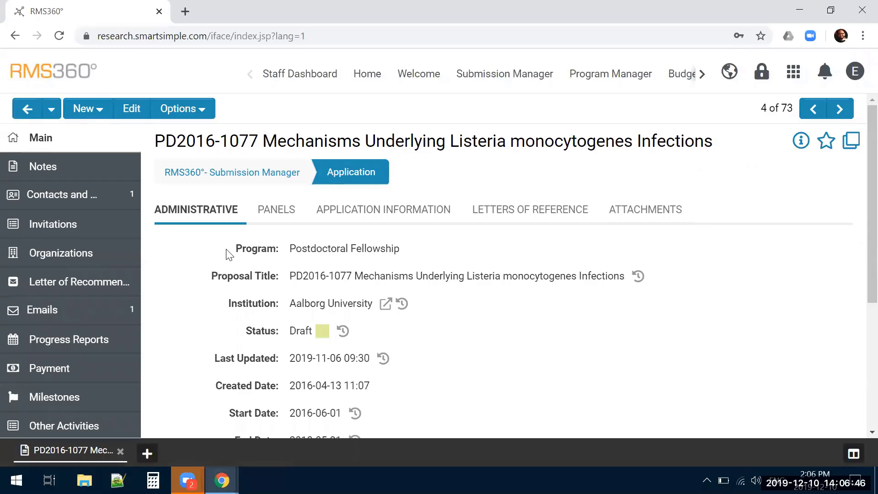
{"action": "left_click", "coordinate": [135, 110]}
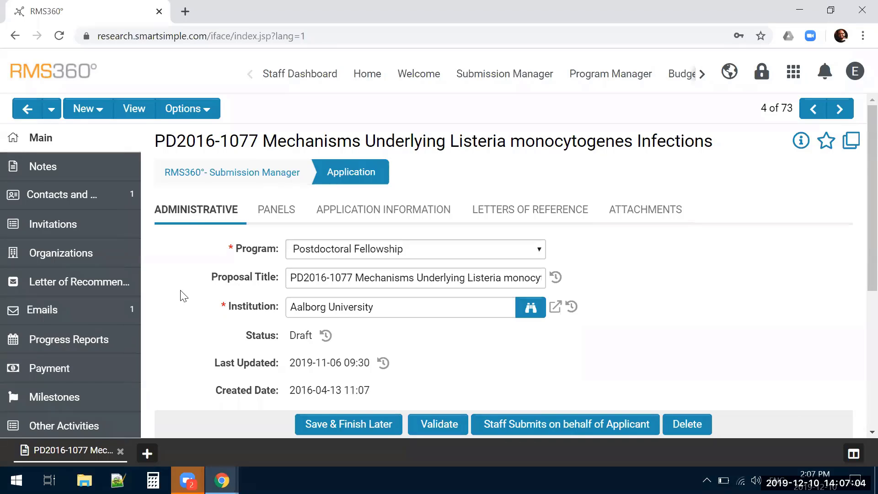
Review the application's administrative details and its proposal summary fields, including project dates, research areas and keywords
{"action": "scroll", "coordinate": [180, 295], "scroll_direction": "down", "scroll_amount": 3}
{"action": "scroll", "coordinate": [183, 297], "scroll_direction": "down", "scroll_amount": 3}
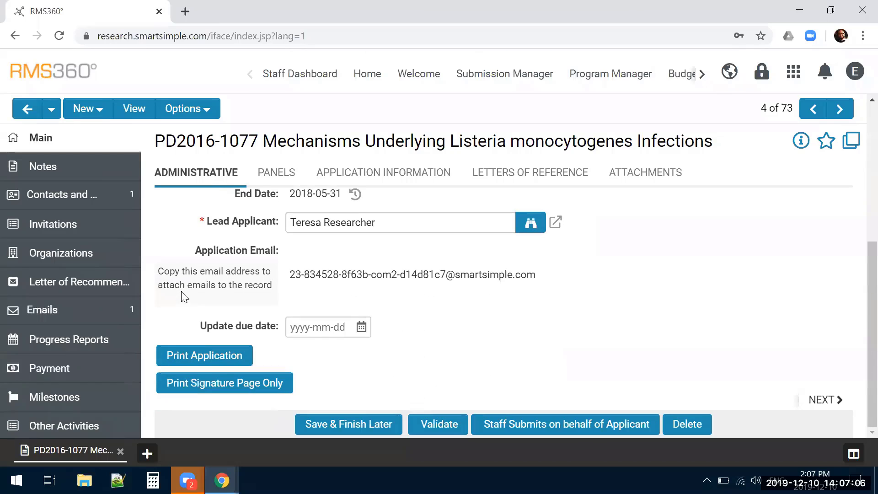
{"action": "scroll", "coordinate": [226, 282], "scroll_direction": "up", "scroll_amount": 6}
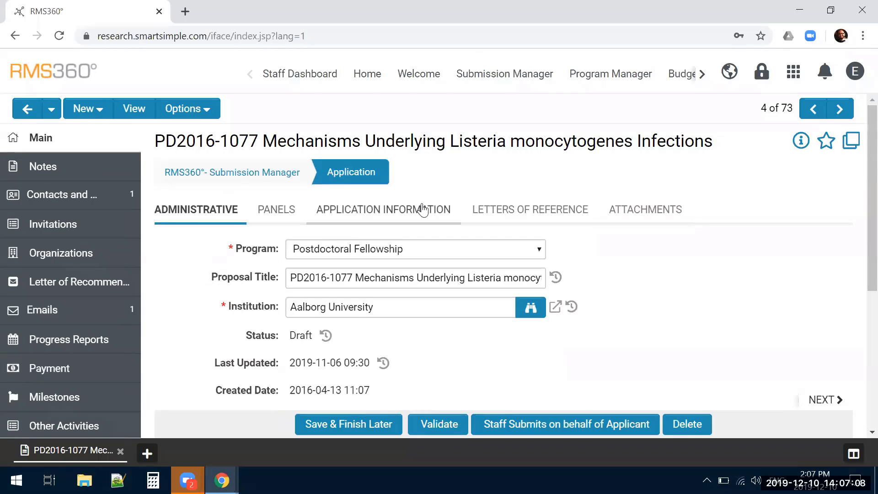
{"action": "left_click", "coordinate": [645, 214]}
{"action": "left_click", "coordinate": [394, 215]}
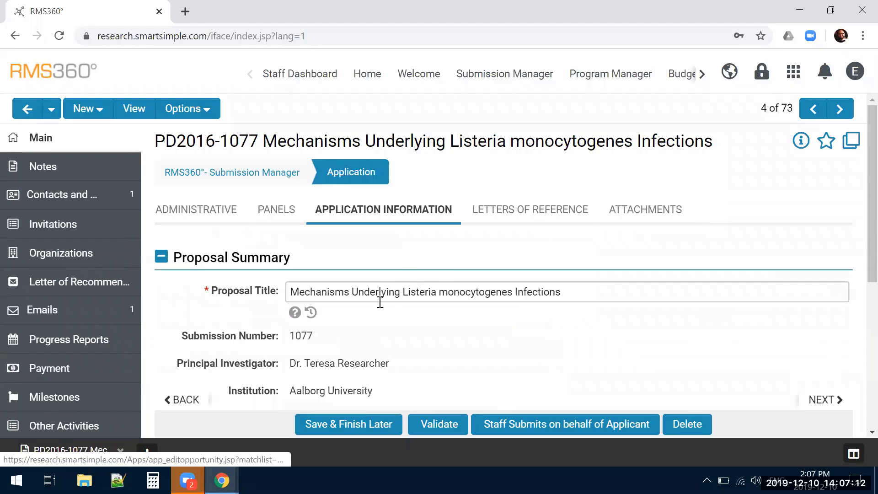
{"action": "scroll", "coordinate": [442, 327], "scroll_direction": "down", "scroll_amount": 3}
{"action": "scroll", "coordinate": [443, 328], "scroll_direction": "down", "scroll_amount": 3}
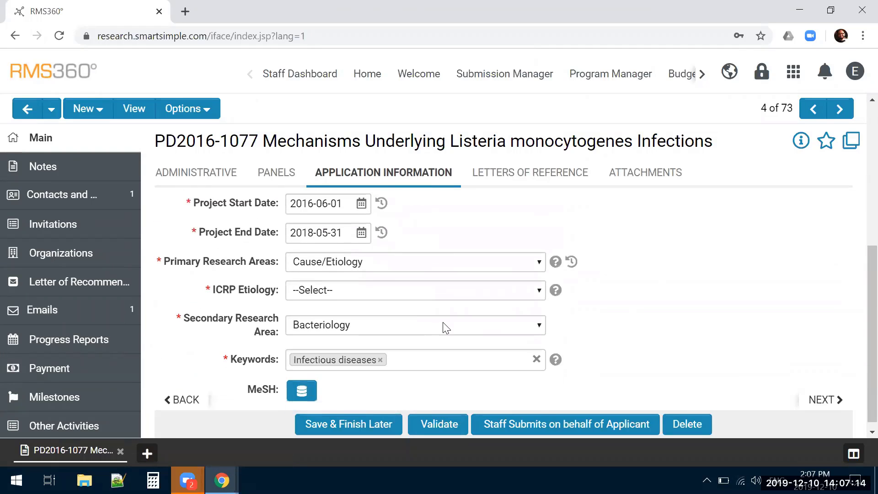
{"action": "scroll", "coordinate": [442, 327], "scroll_direction": "up", "scroll_amount": 6}
Examine the application's Panels section with its assigned committee, average reviewer score and list of linked panels
{"action": "left_click", "coordinate": [277, 212]}
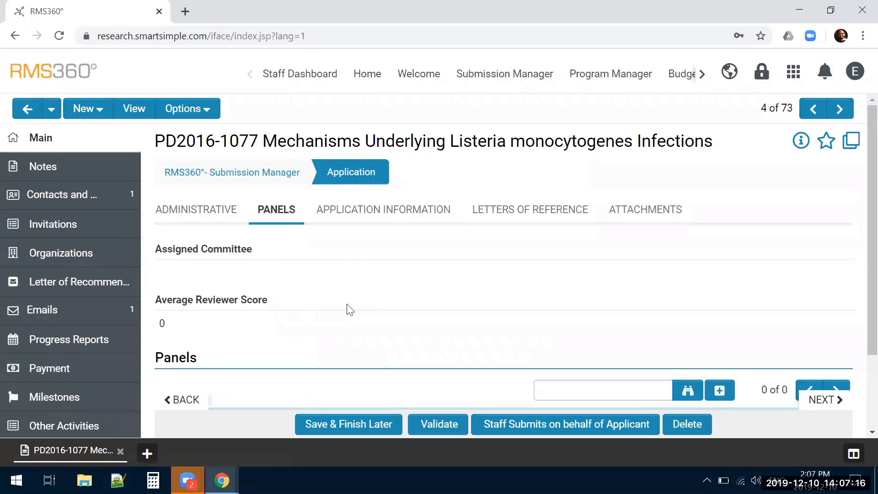
{"action": "scroll", "coordinate": [353, 308], "scroll_direction": "down", "scroll_amount": 2}
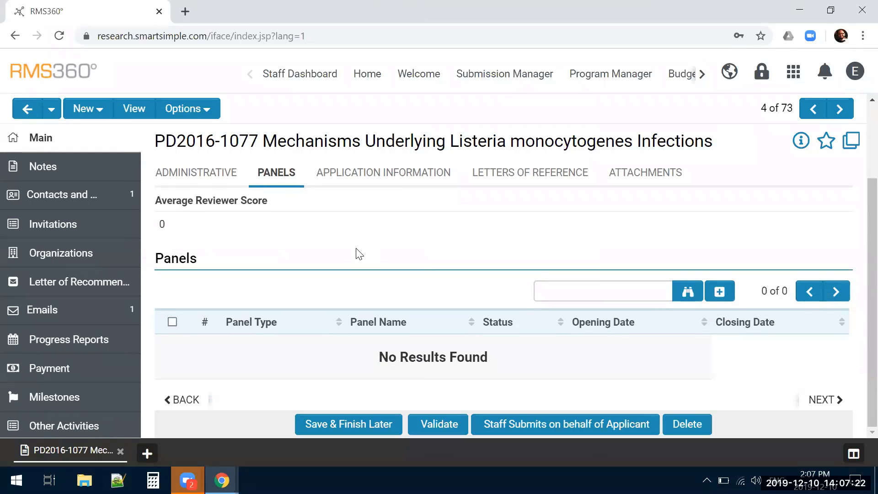
{"action": "left_click", "coordinate": [574, 285]}
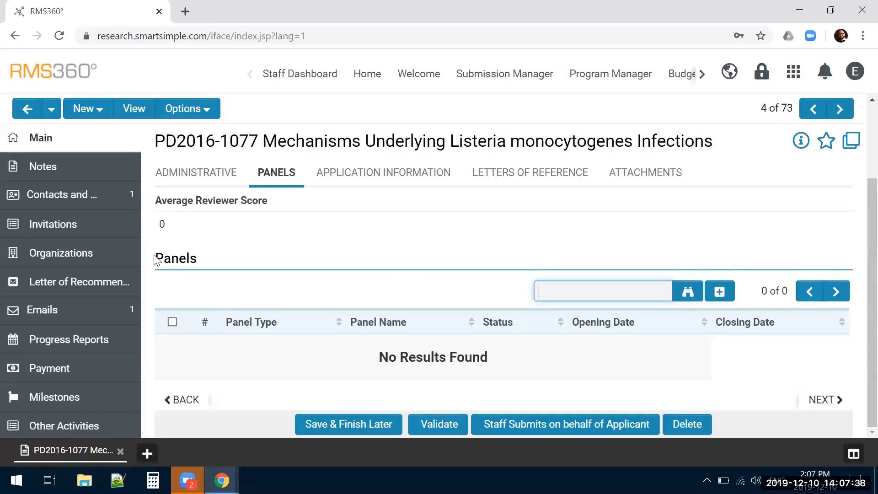
{"action": "left_click_drag", "start_coordinate": [155, 260], "coordinate": [221, 265]}
{"action": "left_click", "coordinate": [356, 254]}
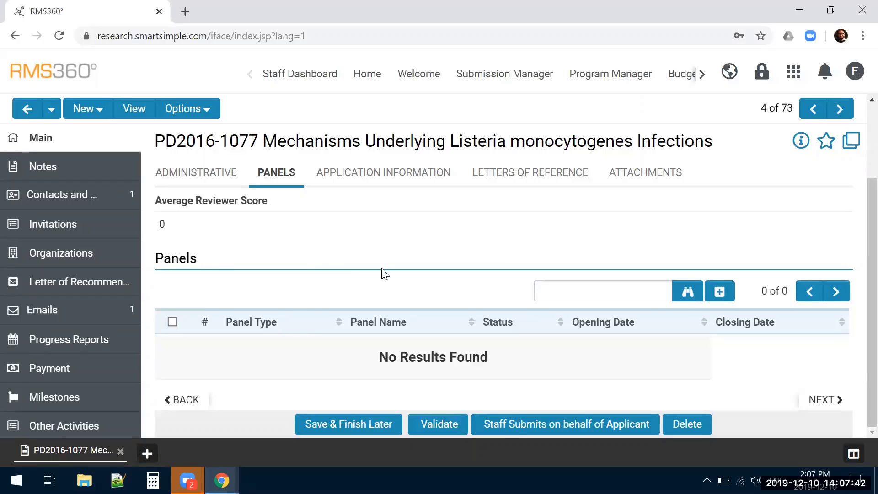
Link the "2018 - BTI - LOI External Panel" to the application through its RMS360° Panel Manager connections
{"action": "scroll", "coordinate": [110, 276], "scroll_direction": "down", "scroll_amount": 2}
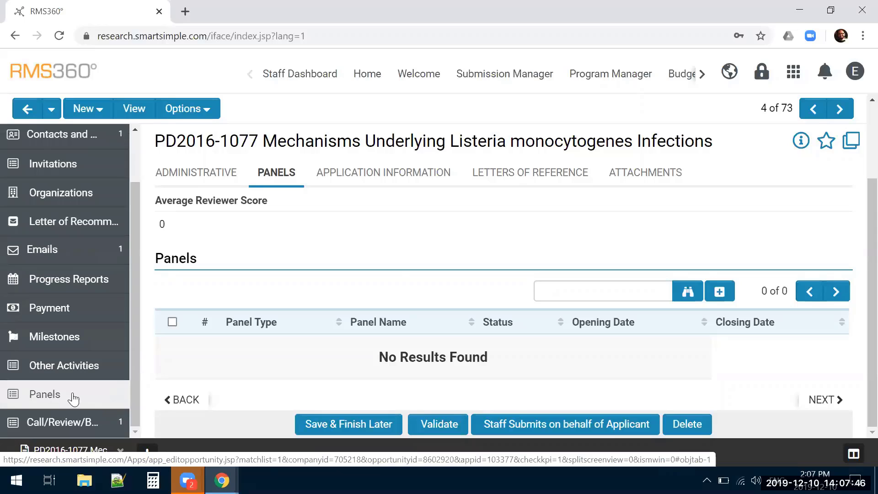
{"action": "left_click", "coordinate": [46, 395]}
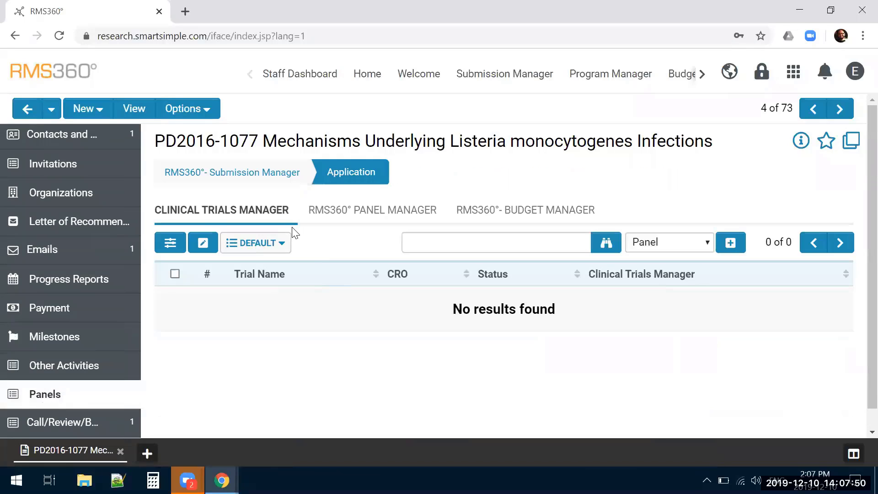
{"action": "left_click", "coordinate": [344, 213]}
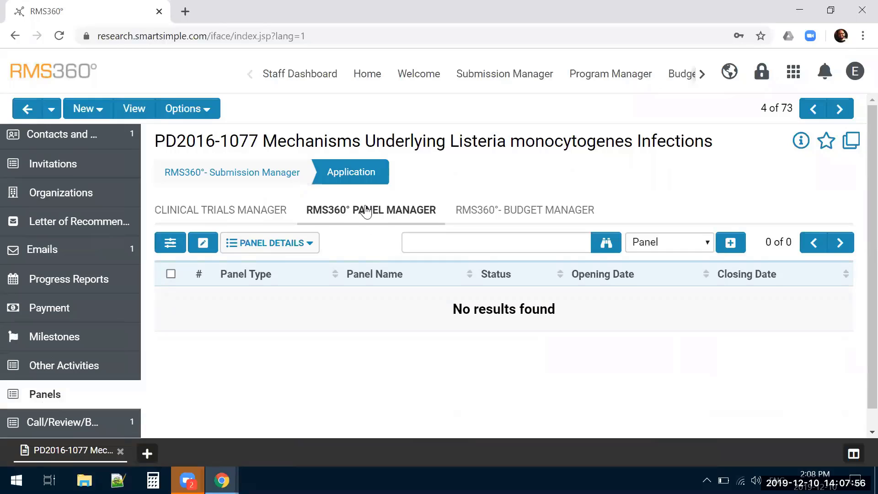
{"action": "left_click", "coordinate": [426, 244]}
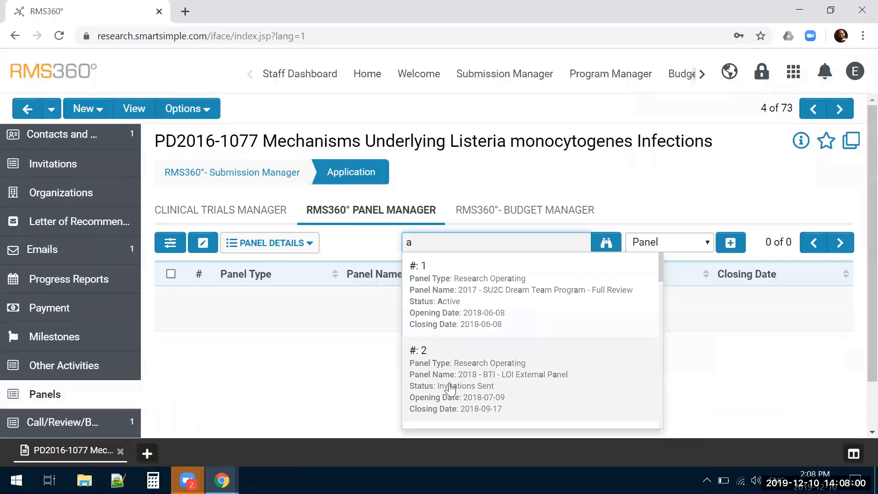
{"action": "left_click", "coordinate": [451, 388]}
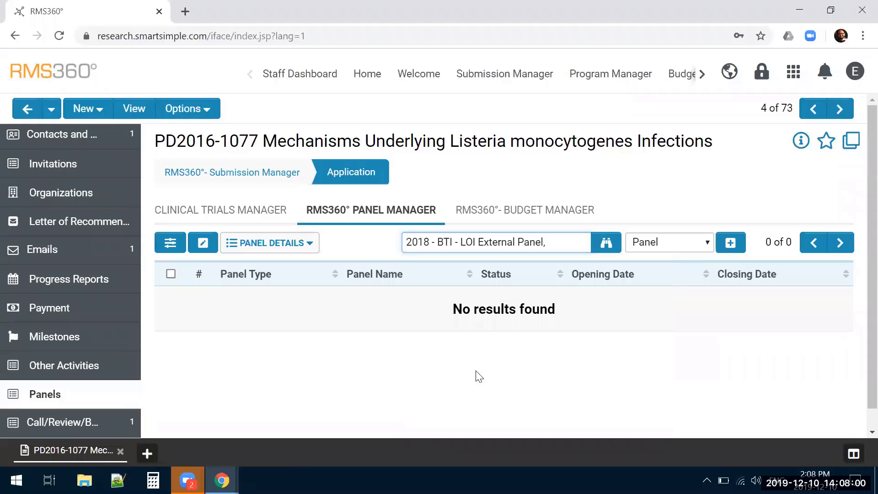
{"action": "left_click", "coordinate": [727, 248]}
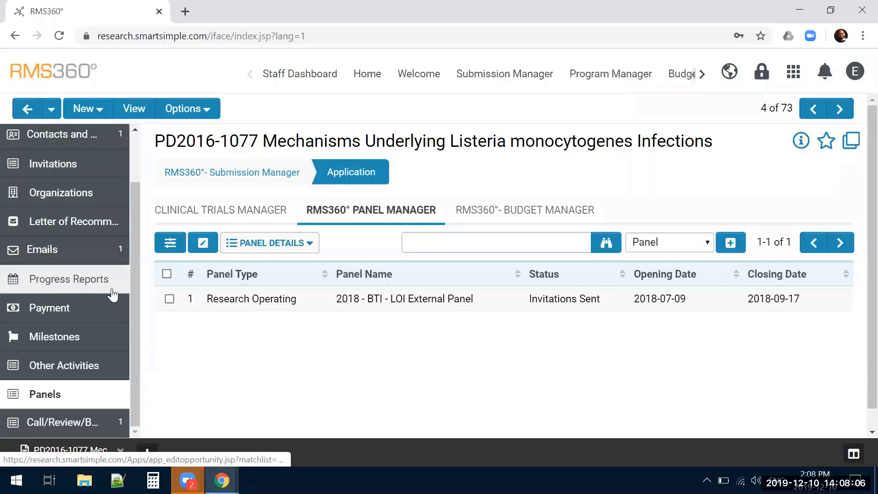
Switch the application to view mode and check the linked panels in its Panels section
{"action": "left_click", "coordinate": [136, 108]}
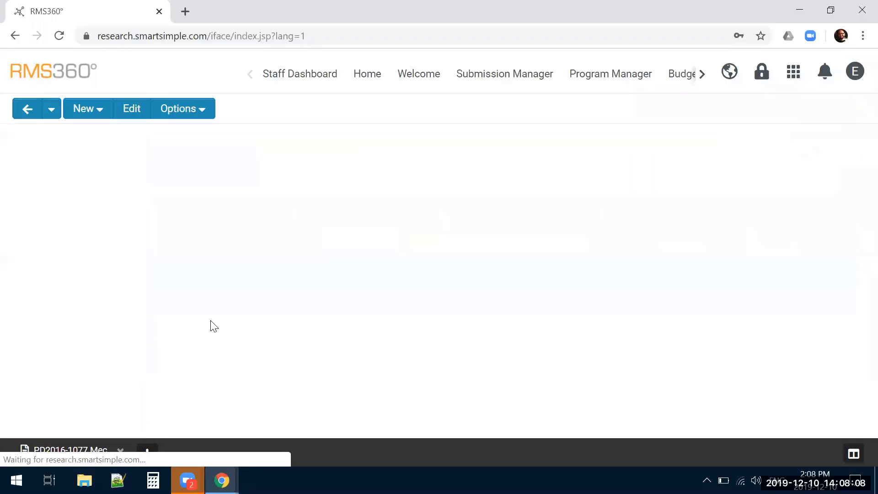
{"action": "left_click", "coordinate": [286, 215]}
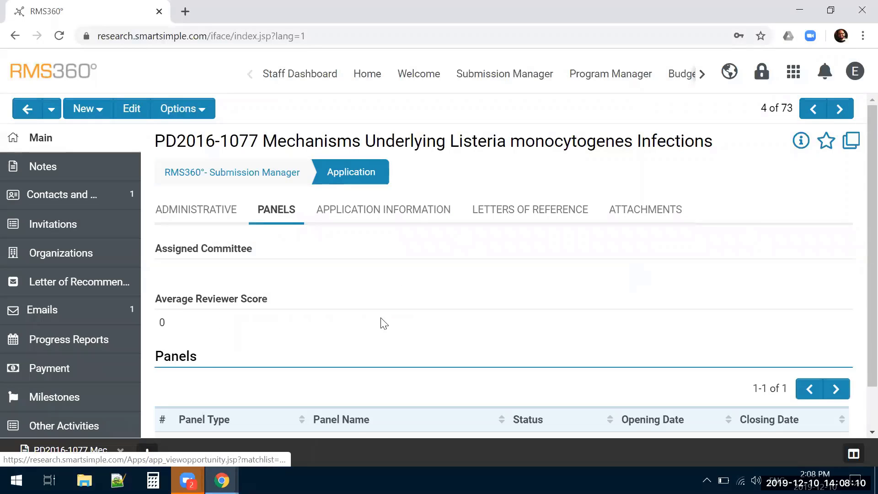
{"action": "scroll", "coordinate": [382, 323], "scroll_direction": "down", "scroll_amount": 1}
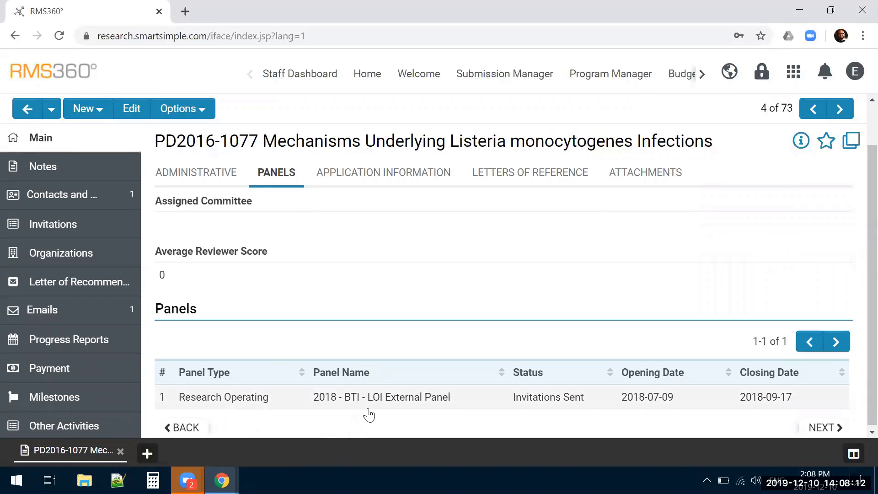
{"action": "scroll", "coordinate": [114, 380], "scroll_direction": "down", "scroll_amount": 1}
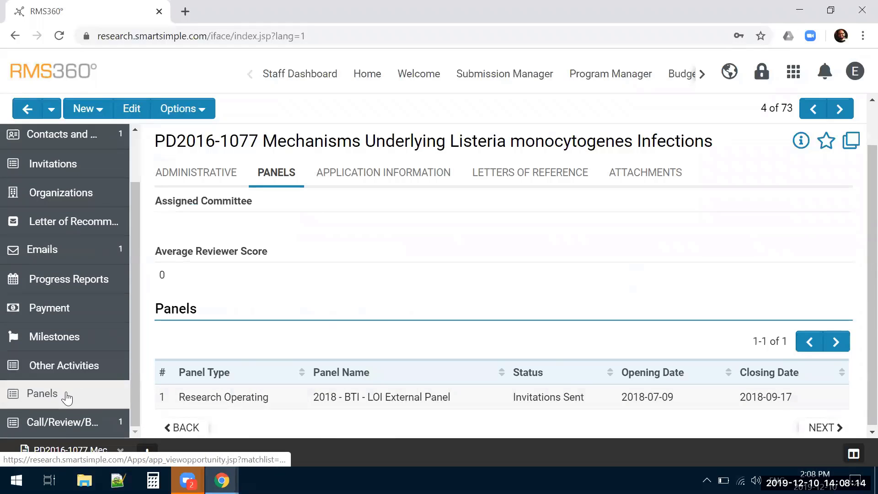
Reopen the application for editing and look over its administrative and application information details
{"action": "left_click", "coordinate": [132, 108]}
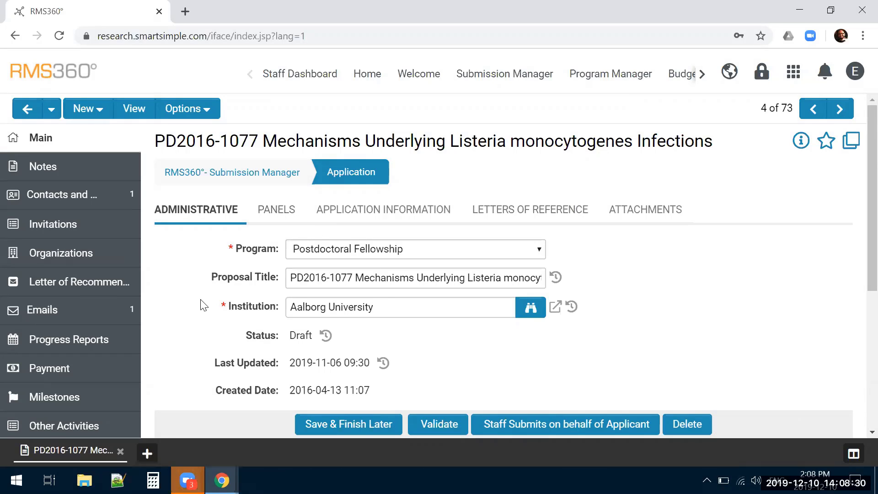
{"action": "scroll", "coordinate": [448, 366], "scroll_direction": "down", "scroll_amount": 3}
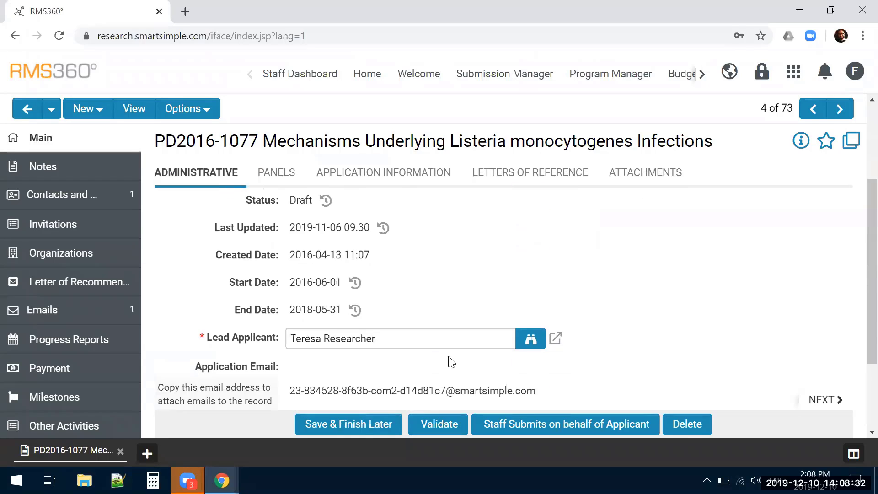
{"action": "scroll", "coordinate": [436, 320], "scroll_direction": "up", "scroll_amount": 3}
{"action": "left_click", "coordinate": [346, 216]}
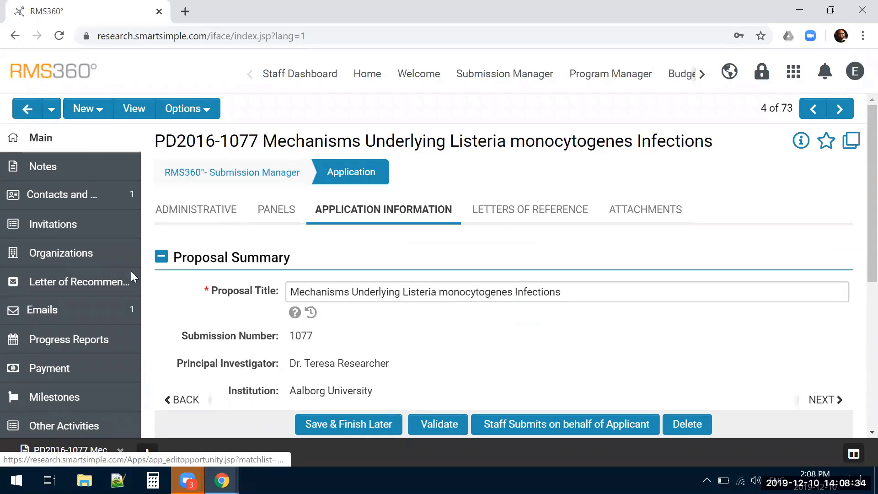
{"action": "scroll", "coordinate": [123, 279], "scroll_direction": "down", "scroll_amount": 1}
{"action": "scroll", "coordinate": [123, 287], "scroll_direction": "down", "scroll_amount": 4}
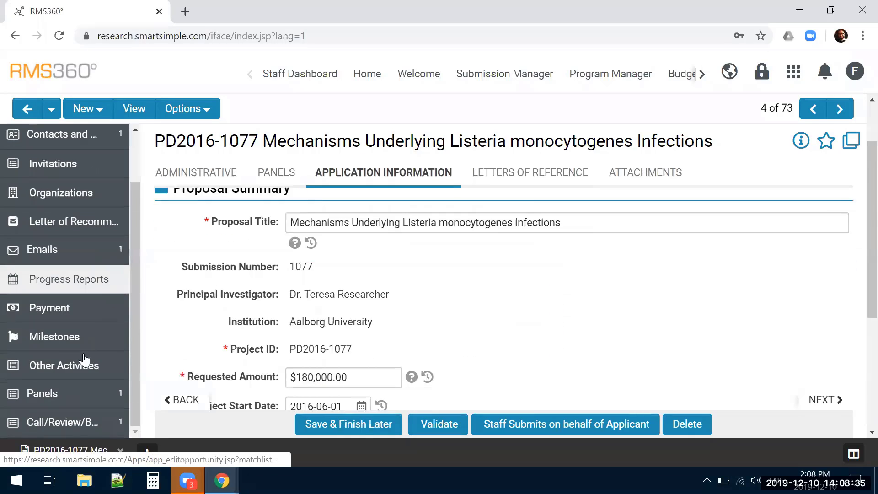
{"action": "left_click", "coordinate": [52, 395]}
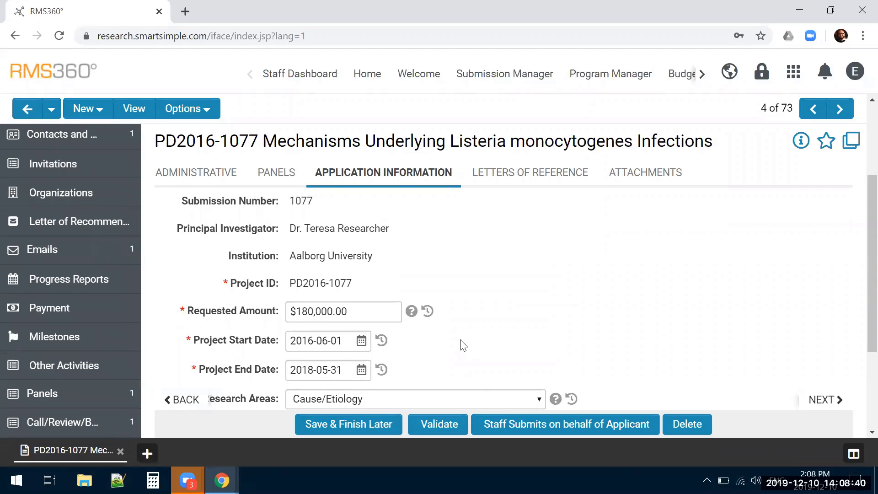
Add the "2017 - SU2C Dream Team Program - Full Review" panel directly in the application form's Panels section
{"action": "left_click", "coordinate": [291, 215]}
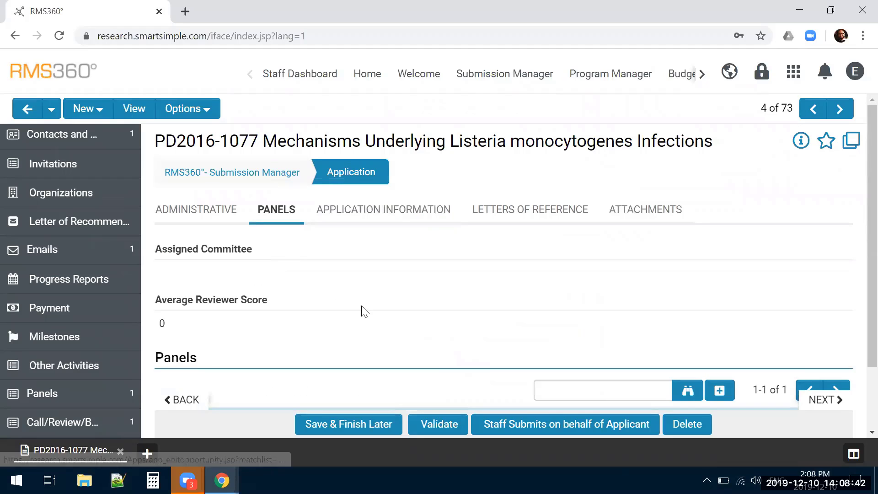
{"action": "scroll", "coordinate": [362, 306], "scroll_direction": "down", "scroll_amount": 2}
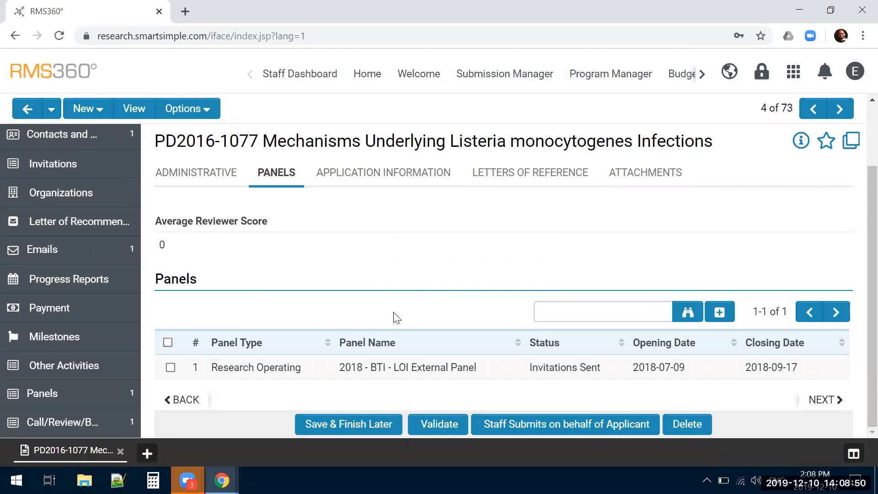
{"action": "left_click", "coordinate": [186, 400]}
{"action": "scroll", "coordinate": [512, 347], "scroll_direction": "down", "scroll_amount": 2}
{"action": "scroll", "coordinate": [546, 346], "scroll_direction": "down", "scroll_amount": 1}
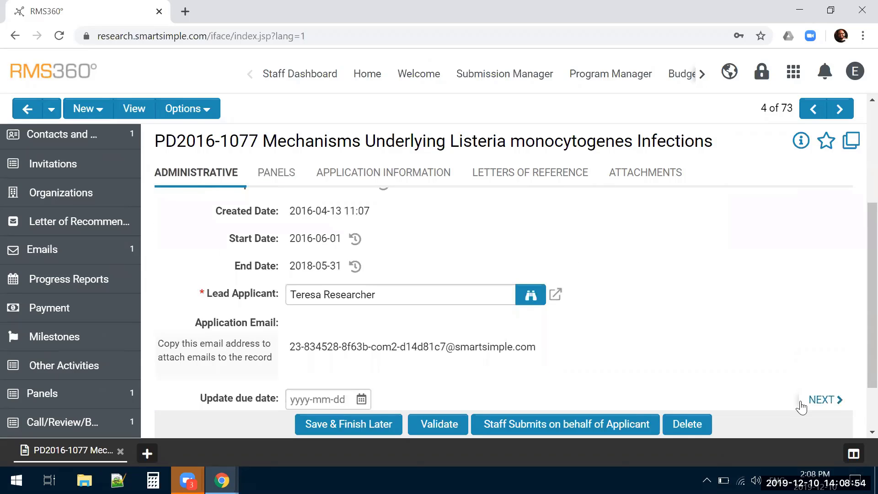
{"action": "left_click", "coordinate": [800, 403]}
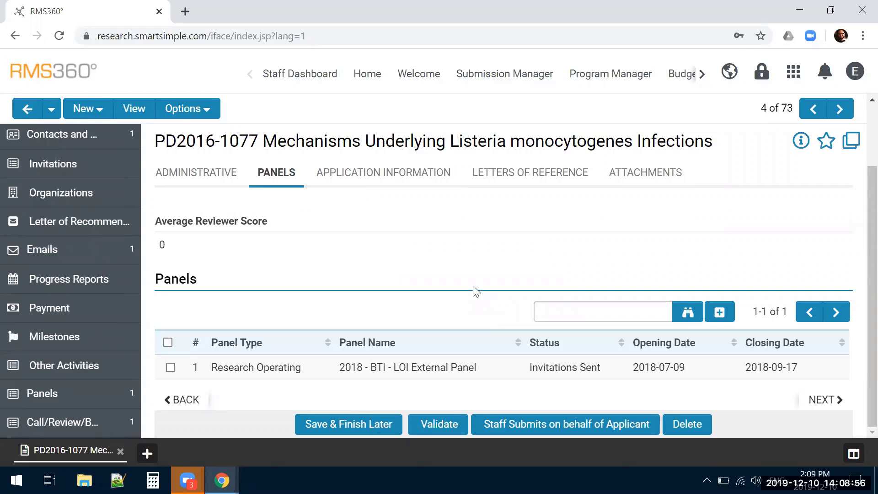
{"action": "left_click", "coordinate": [595, 315]}
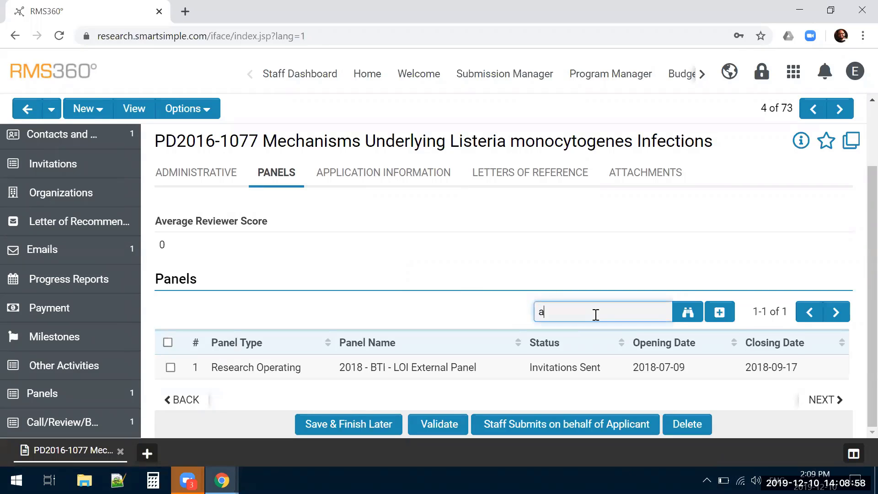
{"action": "left_click", "coordinate": [631, 364]}
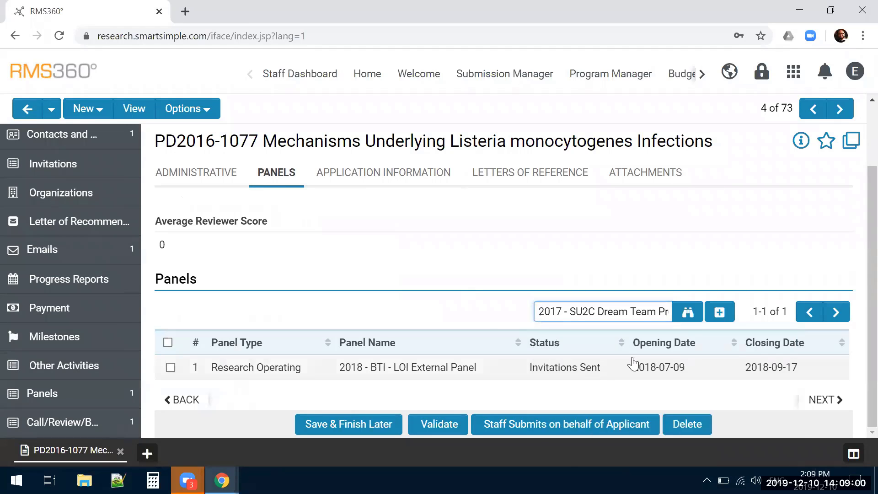
{"action": "left_click", "coordinate": [713, 314]}
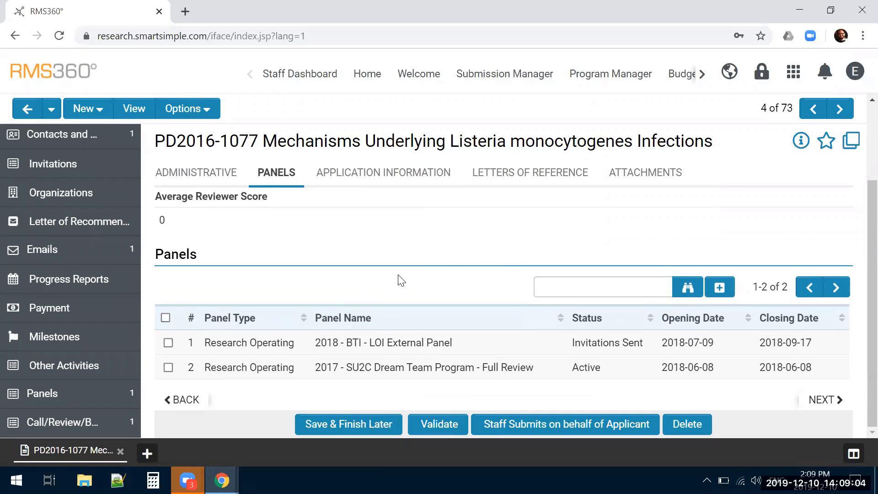
Search the panels available for linking for "active" and close the selection dialog without adding any
{"action": "left_click", "coordinate": [687, 286]}
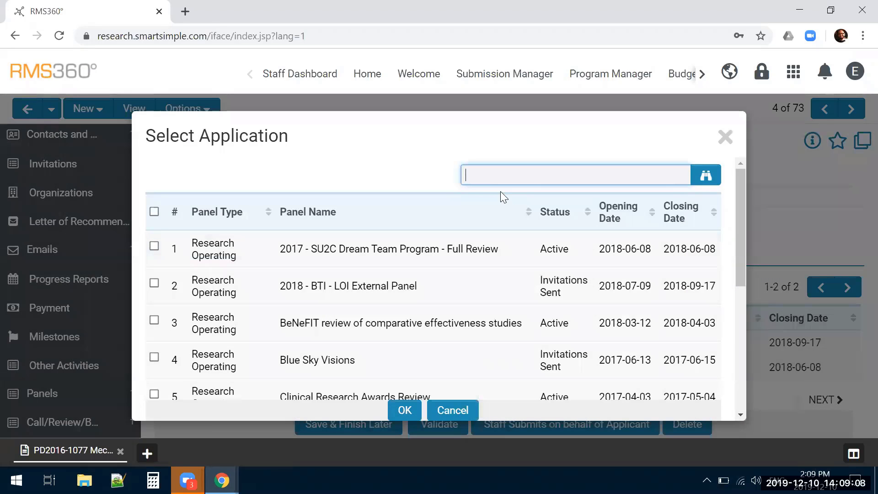
{"action": "type", "text": "active"}
{"action": "left_click", "coordinate": [705, 174]}
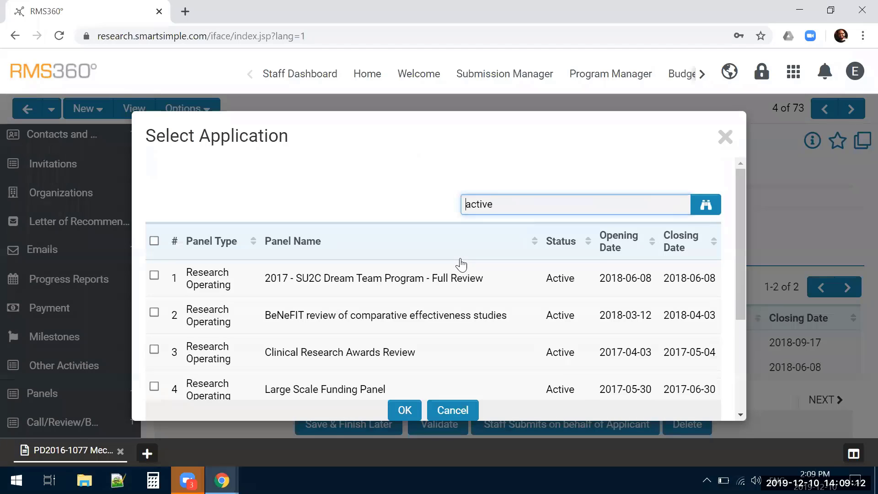
{"action": "scroll", "coordinate": [460, 259], "scroll_direction": "down", "scroll_amount": 3}
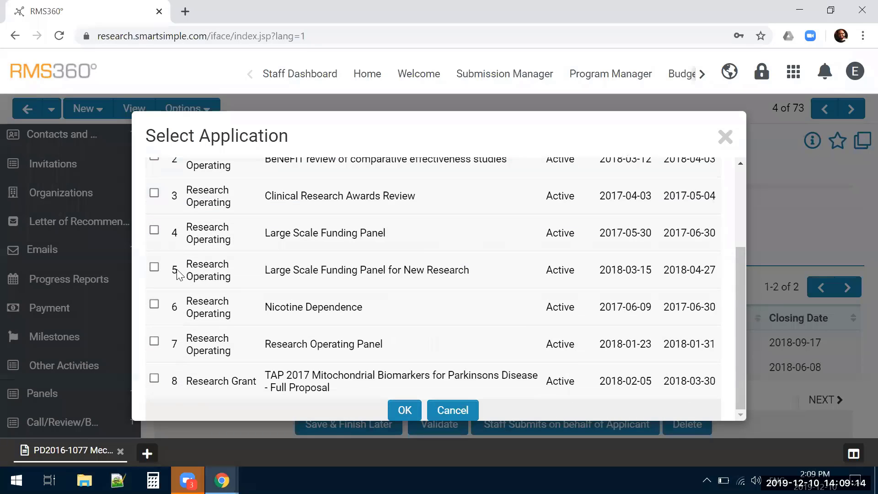
{"action": "left_click", "coordinate": [154, 267]}
{"action": "left_click", "coordinate": [154, 342]}
{"action": "left_click", "coordinate": [403, 412]}
{"action": "left_click", "coordinate": [725, 136]}
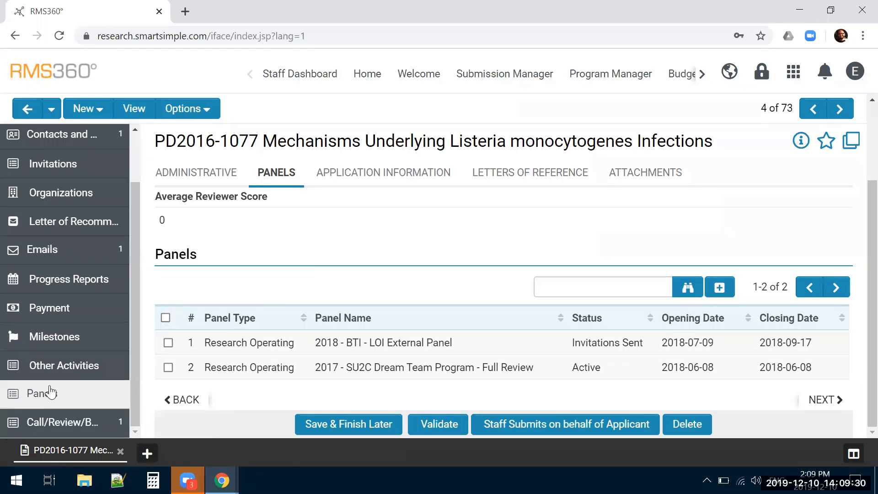
Open the RMS360° Panel Manager and inspect its list view options and the system views set up for panels
{"action": "left_click", "coordinate": [788, 78]}
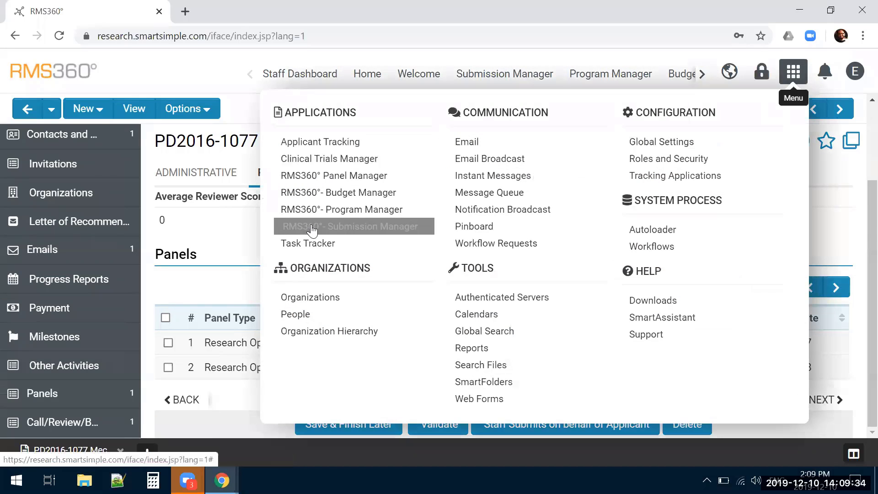
{"action": "left_click", "coordinate": [314, 175]}
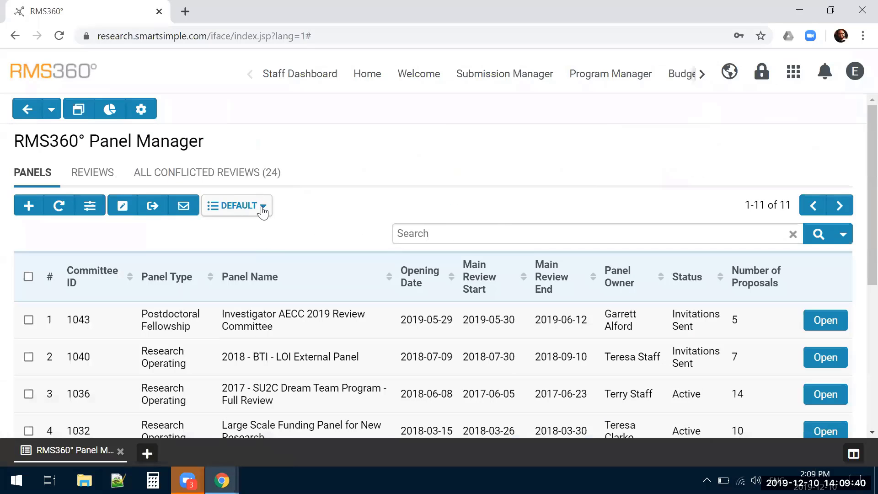
{"action": "left_click", "coordinate": [263, 211]}
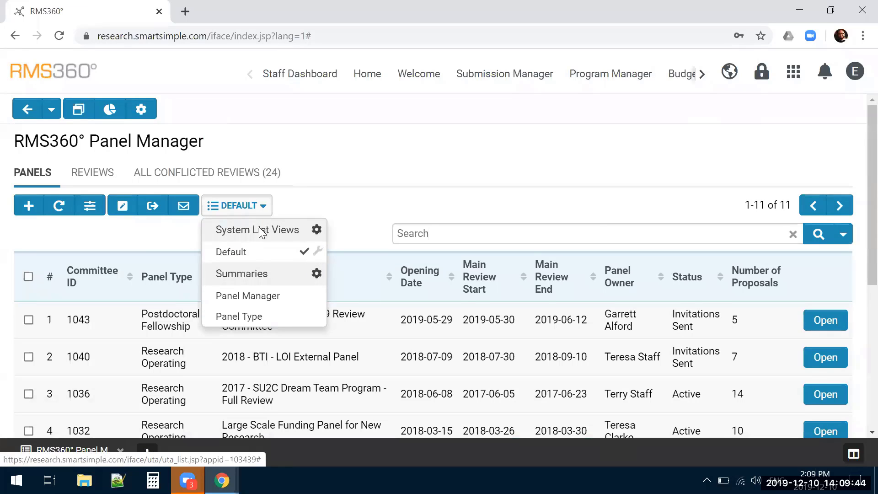
{"action": "left_click", "coordinate": [340, 211]}
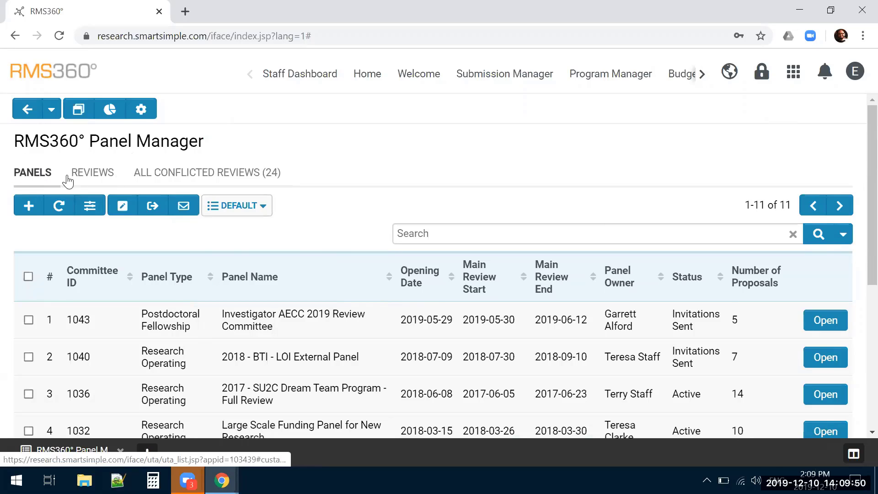
{"action": "left_click", "coordinate": [256, 211]}
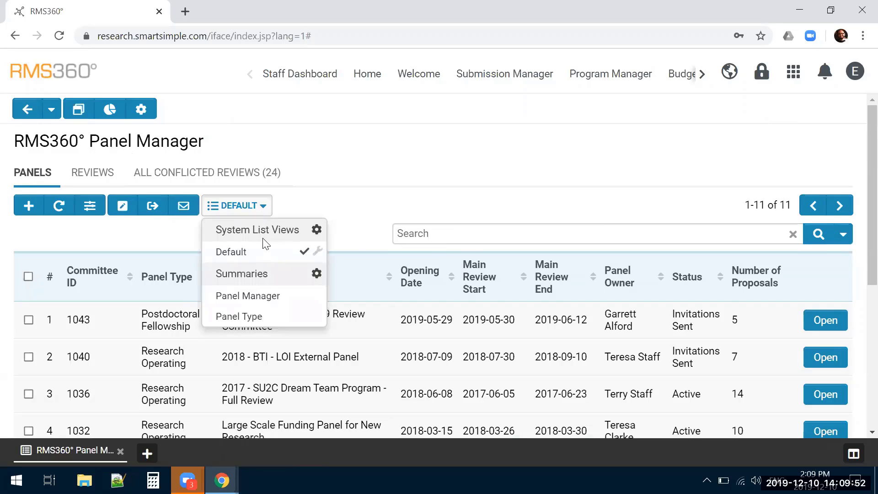
{"action": "left_click", "coordinate": [317, 230]}
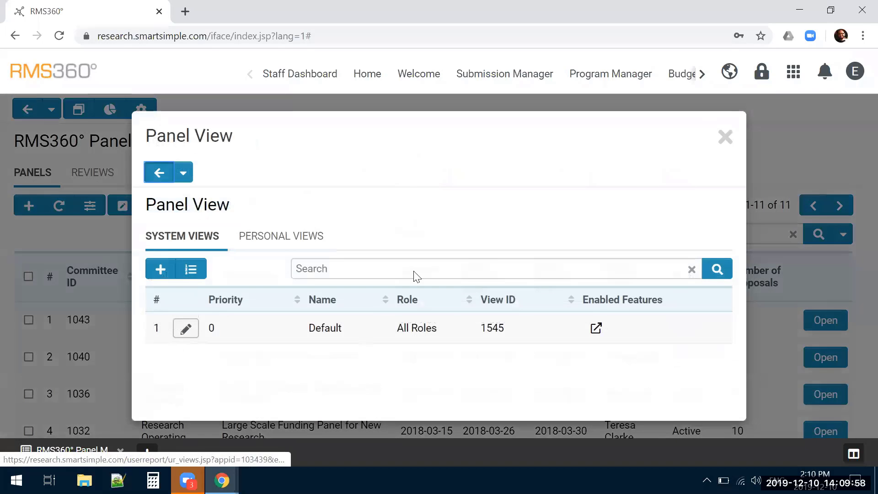
{"action": "left_click", "coordinate": [724, 137]}
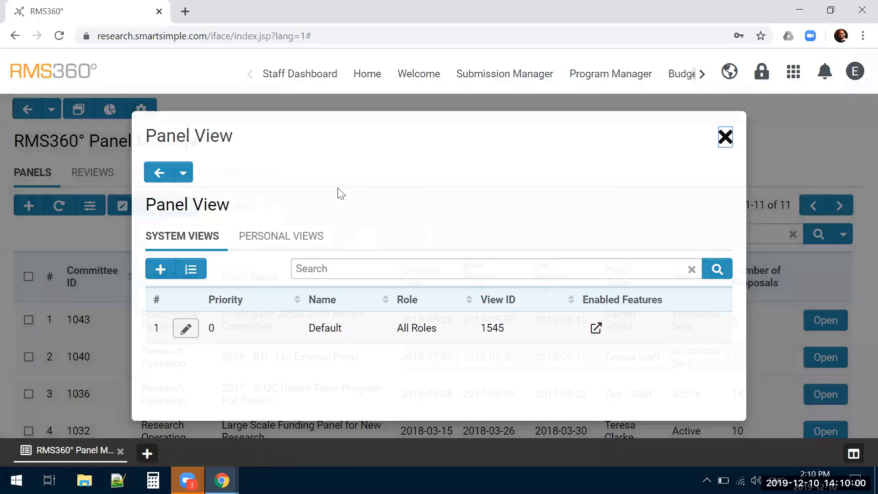
{"action": "left_click", "coordinate": [264, 210]}
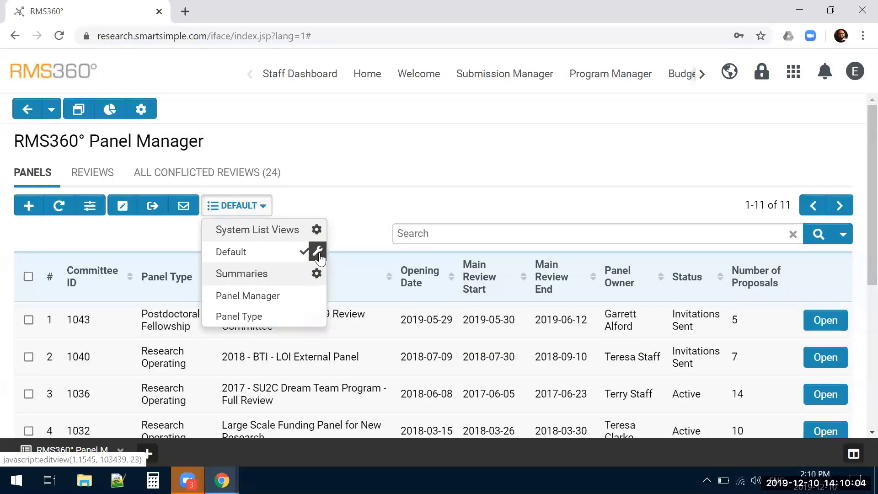
{"action": "left_click", "coordinate": [393, 205]}
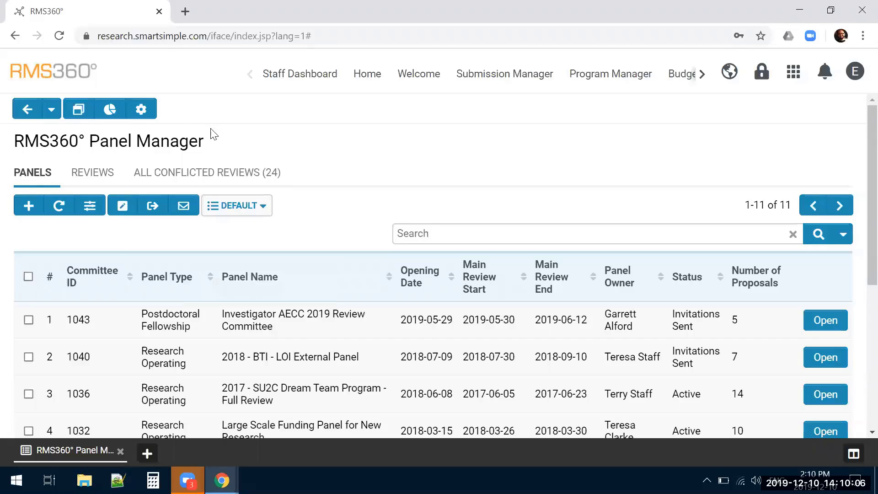
Open the List Views configuration for panels through the Panel Manager's settings
{"action": "left_click", "coordinate": [141, 109]}
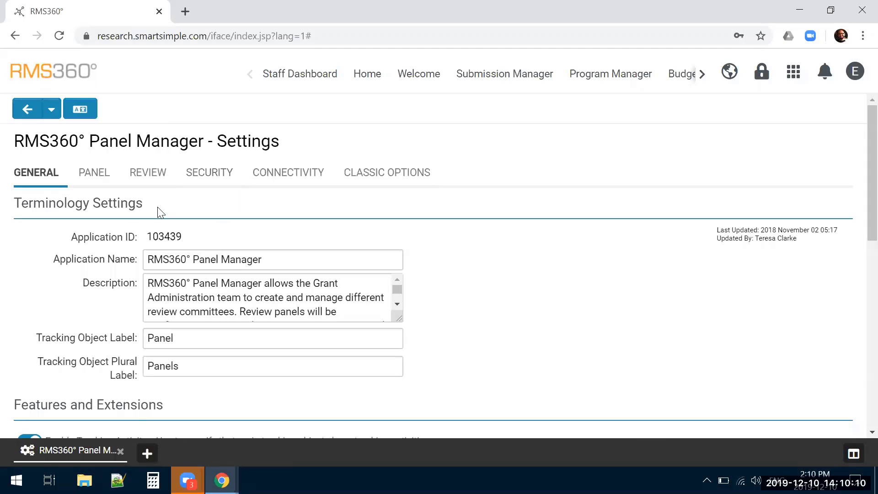
{"action": "left_click", "coordinate": [95, 175]}
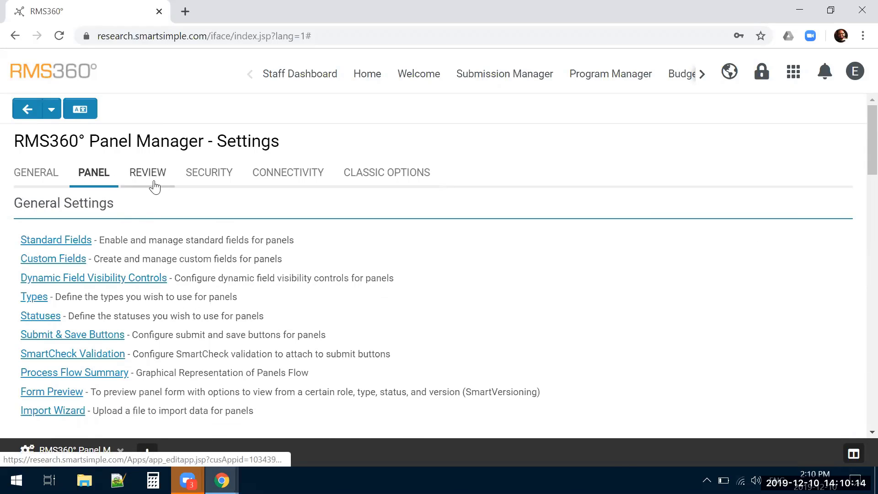
{"action": "scroll", "coordinate": [162, 270], "scroll_direction": "down", "scroll_amount": 5}
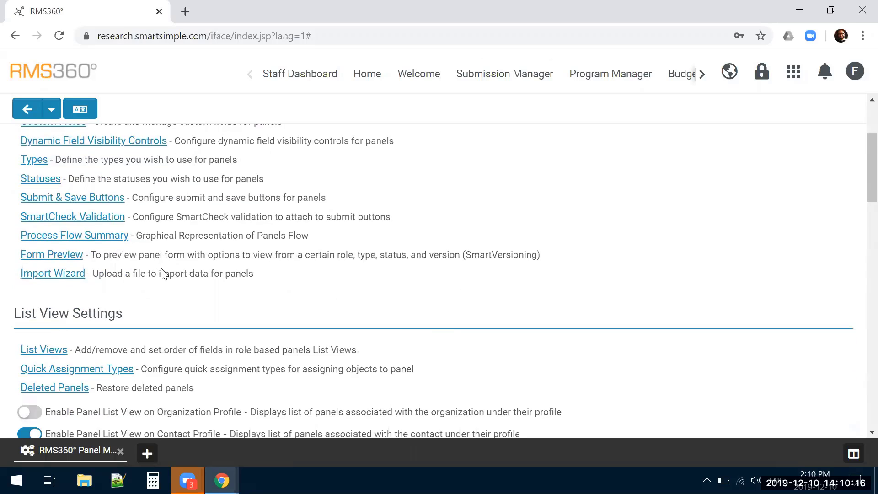
{"action": "left_click", "coordinate": [55, 281]}
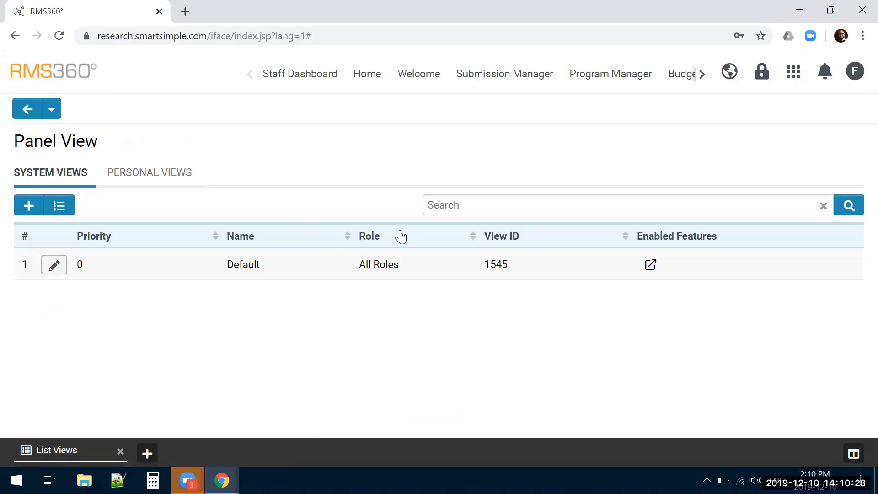
Return to the Submission Manager's draft applications and open "PD2016-1064 Genotype Phenotype Correlations" for editing
{"action": "left_click", "coordinate": [53, 113]}
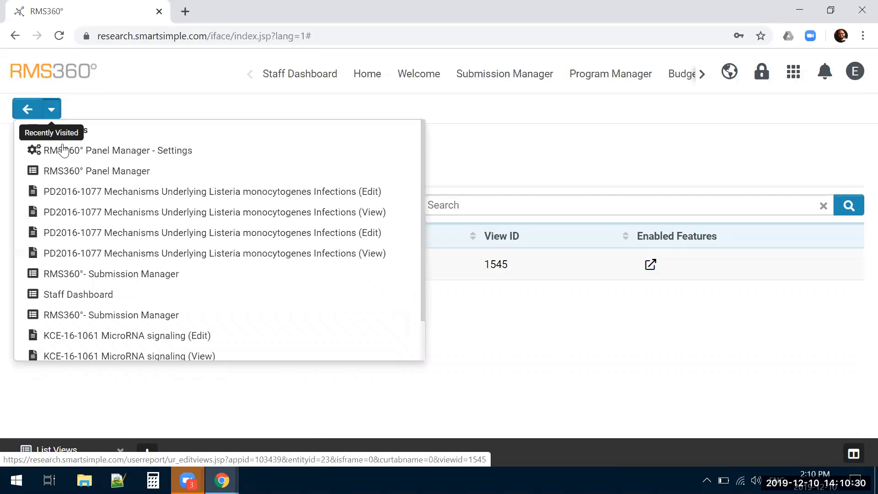
{"action": "left_click", "coordinate": [112, 274]}
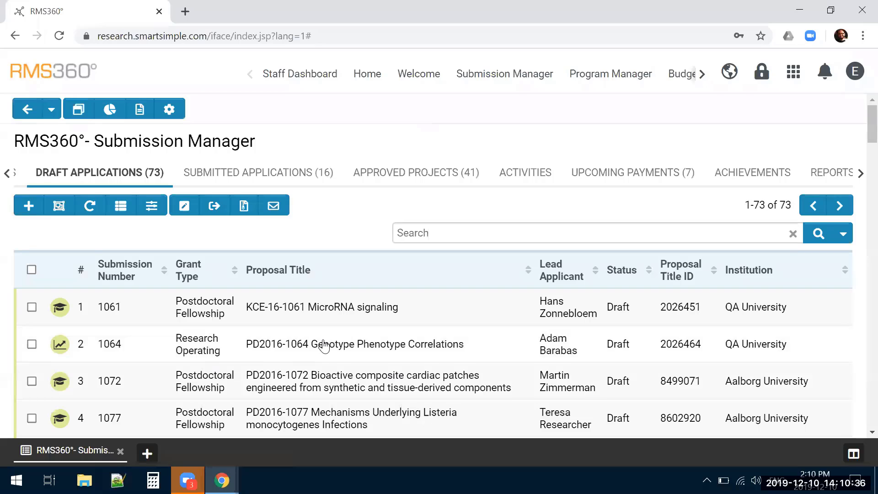
{"action": "left_click", "coordinate": [324, 344]}
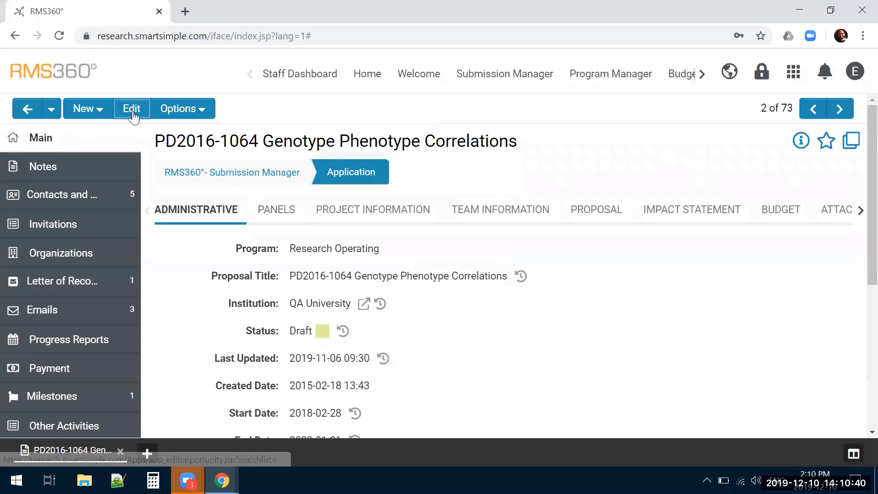
{"action": "left_click", "coordinate": [132, 112]}
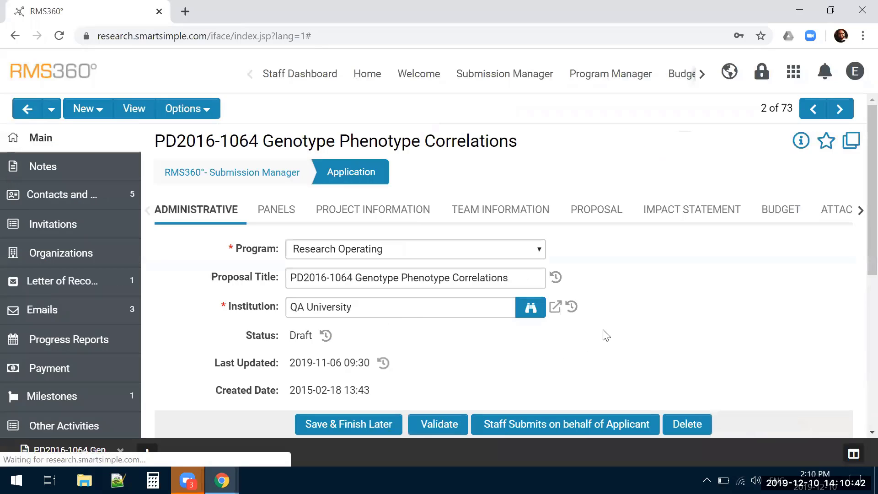
Look over the application's Administrative and Team Information sections and bring up its Panels list
{"action": "scroll", "coordinate": [606, 336], "scroll_direction": "down", "scroll_amount": 7}
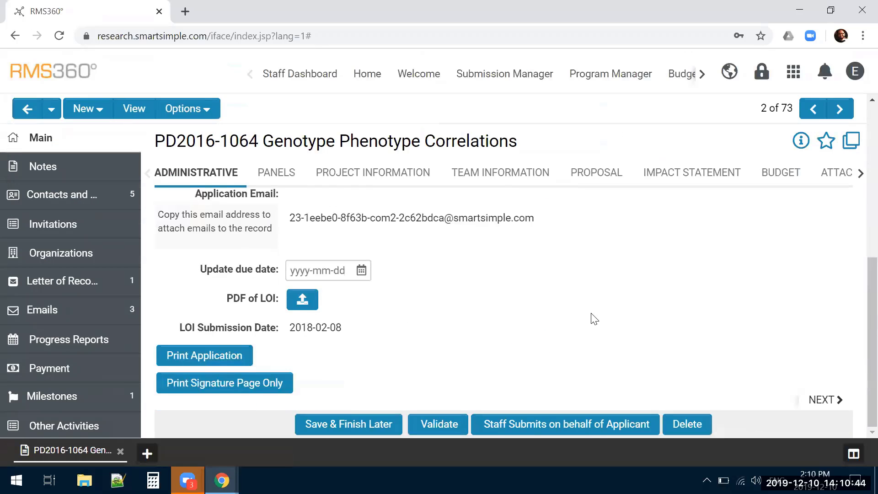
{"action": "scroll", "coordinate": [591, 317], "scroll_direction": "up", "scroll_amount": 5}
{"action": "left_click", "coordinate": [271, 183]}
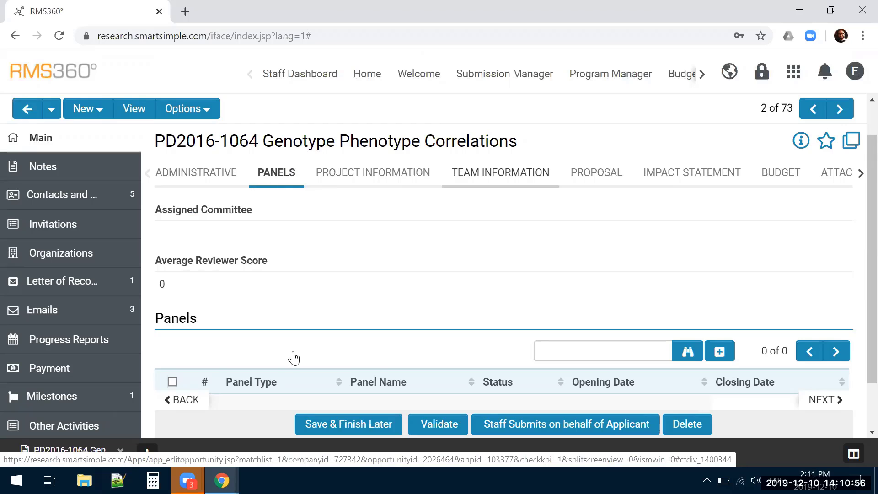
{"action": "scroll", "coordinate": [329, 256], "scroll_direction": "down", "scroll_amount": 2}
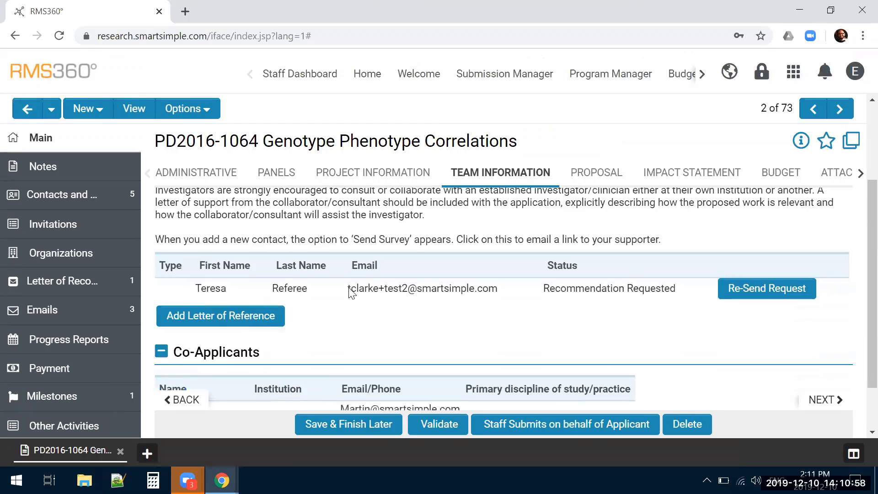
{"action": "scroll", "coordinate": [328, 245], "scroll_direction": "up", "scroll_amount": 3}
{"action": "left_click", "coordinate": [281, 213]}
{"action": "scroll", "coordinate": [361, 244], "scroll_direction": "down", "scroll_amount": 3}
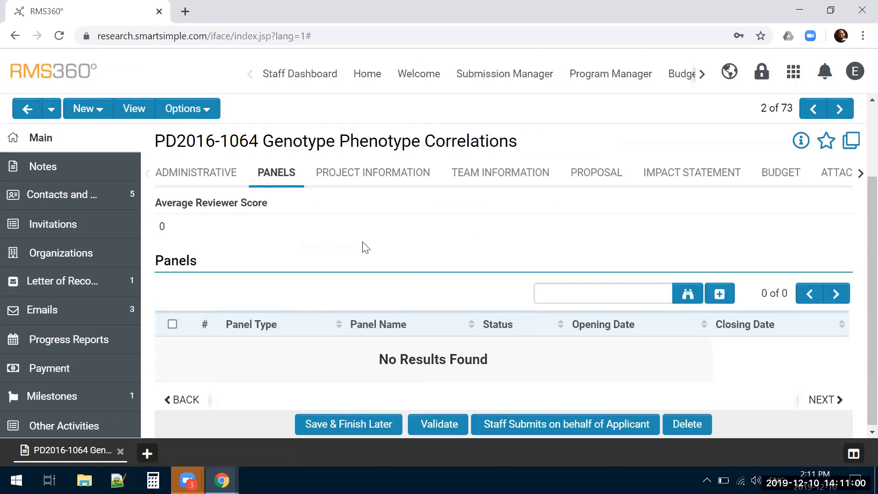
Turn on Configuration Mode for the application and open the settings of the Panels list field
{"action": "left_click", "coordinate": [201, 110]}
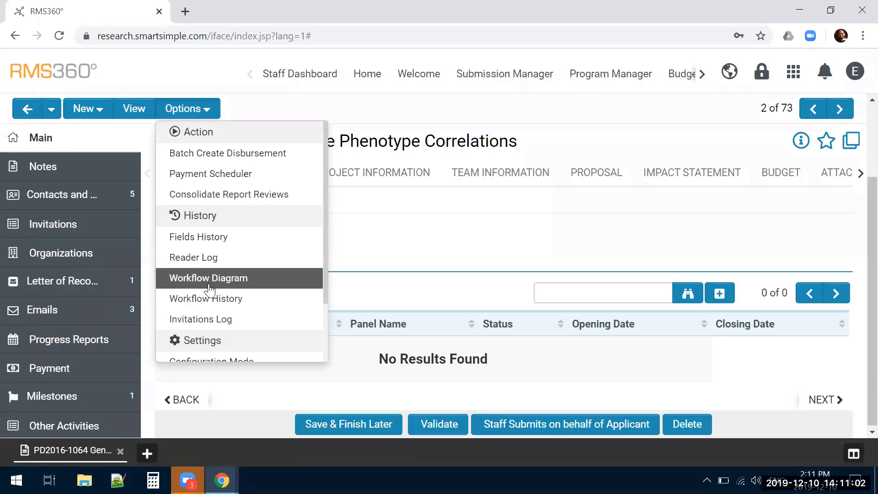
{"action": "scroll", "coordinate": [201, 288], "scroll_direction": "down", "scroll_amount": 2}
{"action": "left_click", "coordinate": [196, 293]}
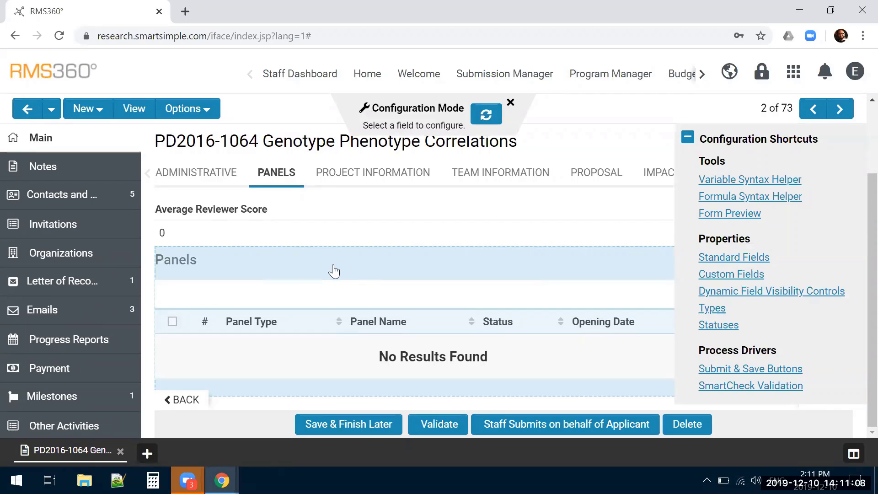
{"action": "left_click", "coordinate": [335, 269]}
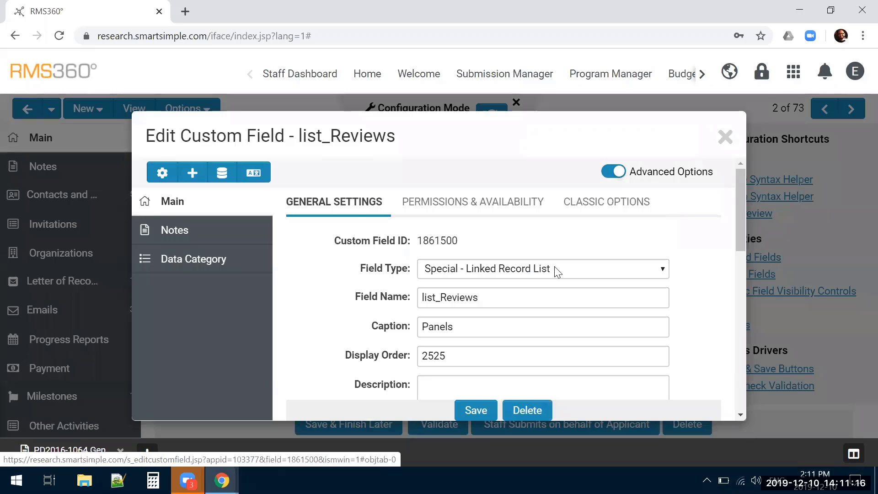
Examine the list_Reviews field's display order, caption, SmartFields and Feature Options settings
{"action": "scroll", "coordinate": [654, 302], "scroll_direction": "down", "scroll_amount": 1}
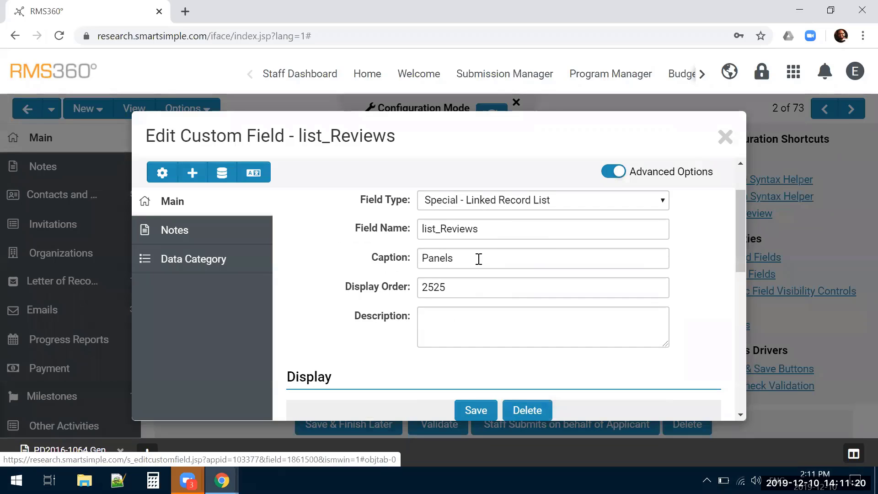
{"action": "left_click_drag", "start_coordinate": [457, 291], "coordinate": [370, 287]}
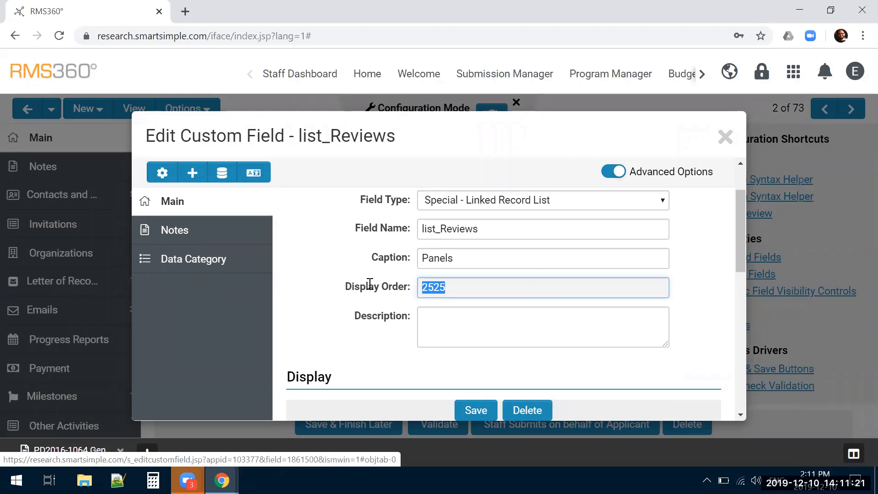
{"action": "left_click", "coordinate": [344, 316]}
{"action": "scroll", "coordinate": [323, 314], "scroll_direction": "down", "scroll_amount": 1}
{"action": "scroll", "coordinate": [323, 314], "scroll_direction": "down", "scroll_amount": 4}
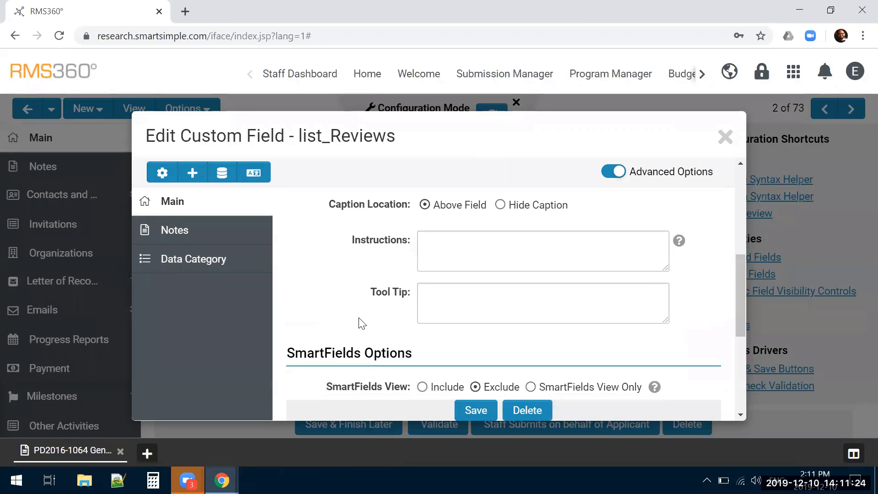
{"action": "scroll", "coordinate": [359, 317], "scroll_direction": "down", "scroll_amount": 3}
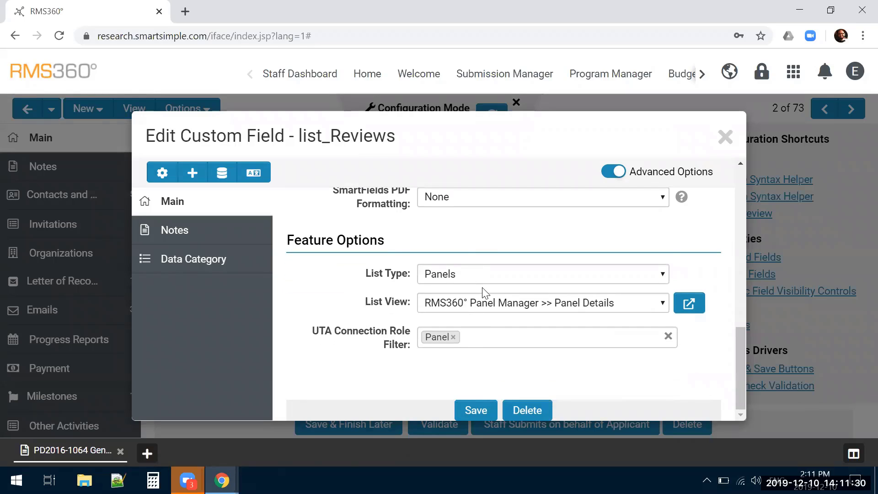
Examine the List Type, List View and UTA Connection Role Filter choices of the list_Reviews field, and leave Configuration Mode
{"action": "left_click", "coordinate": [481, 273]}
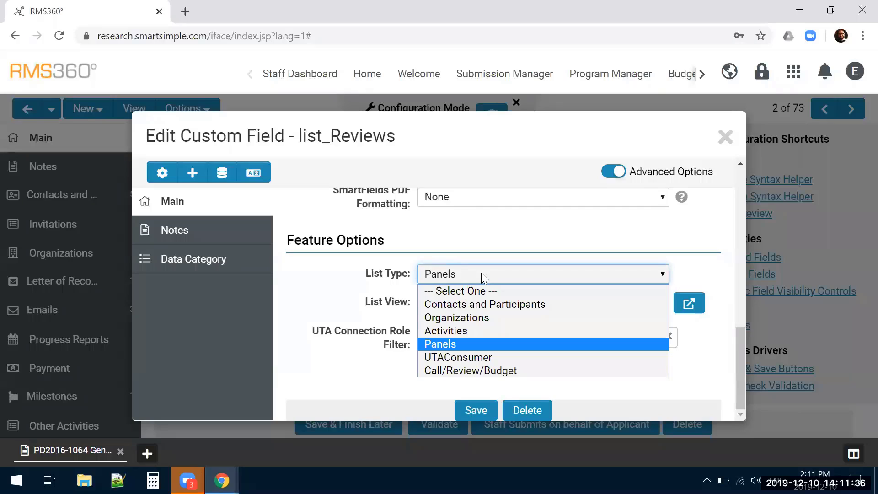
{"action": "left_click", "coordinate": [453, 344]}
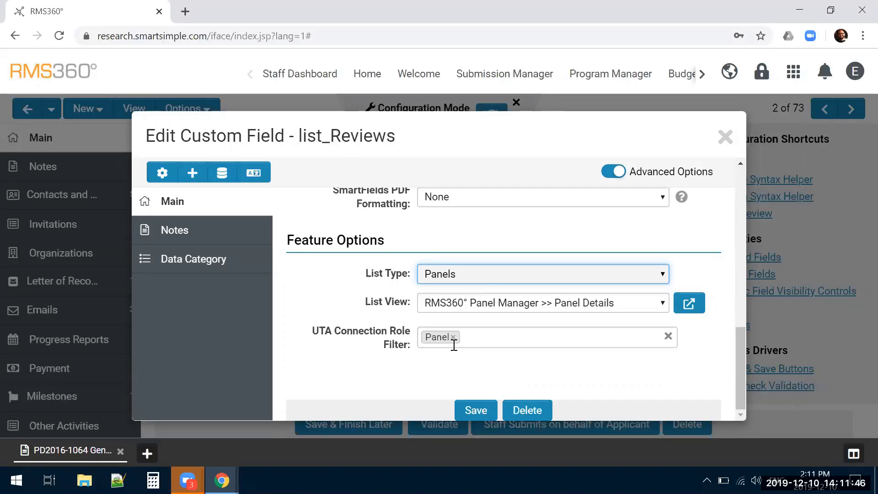
{"action": "left_click", "coordinate": [486, 304]}
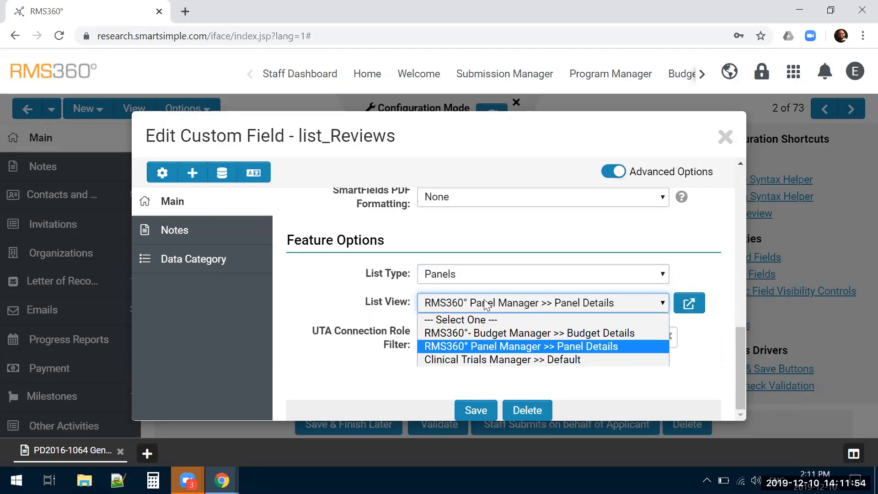
{"action": "left_click", "coordinate": [489, 347]}
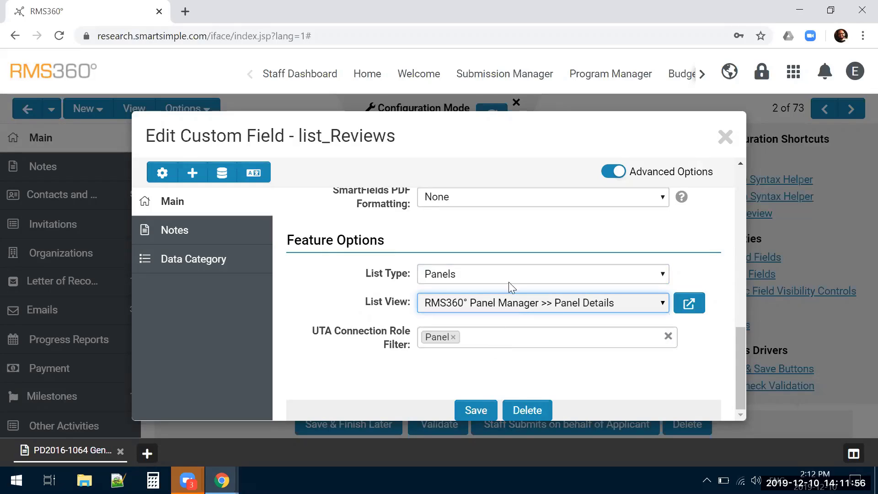
{"action": "left_click", "coordinate": [494, 334]}
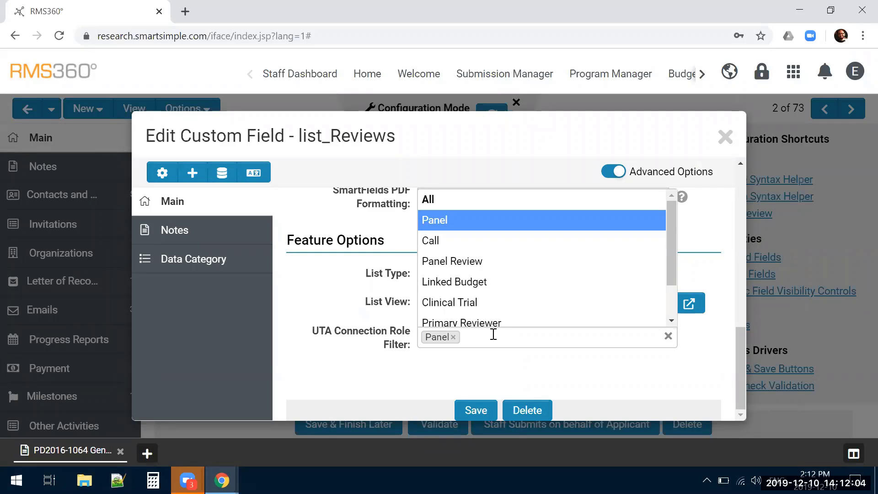
{"action": "left_click", "coordinate": [486, 366]}
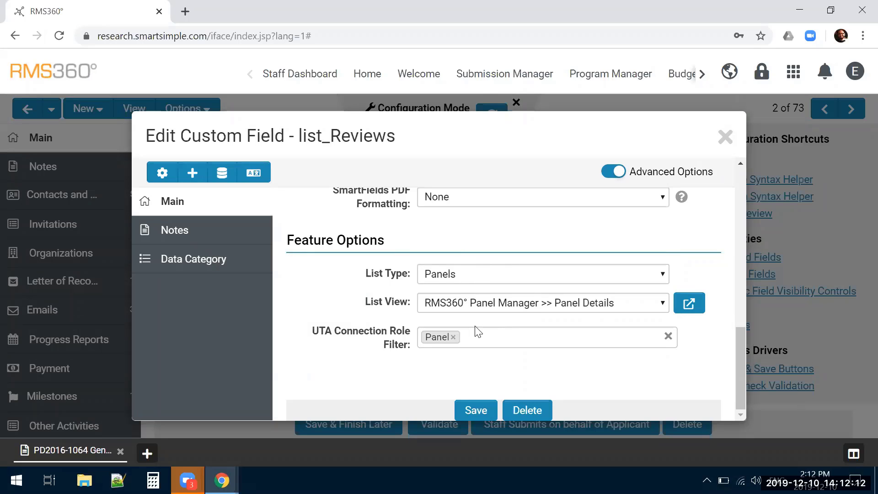
{"action": "left_click", "coordinate": [725, 136]}
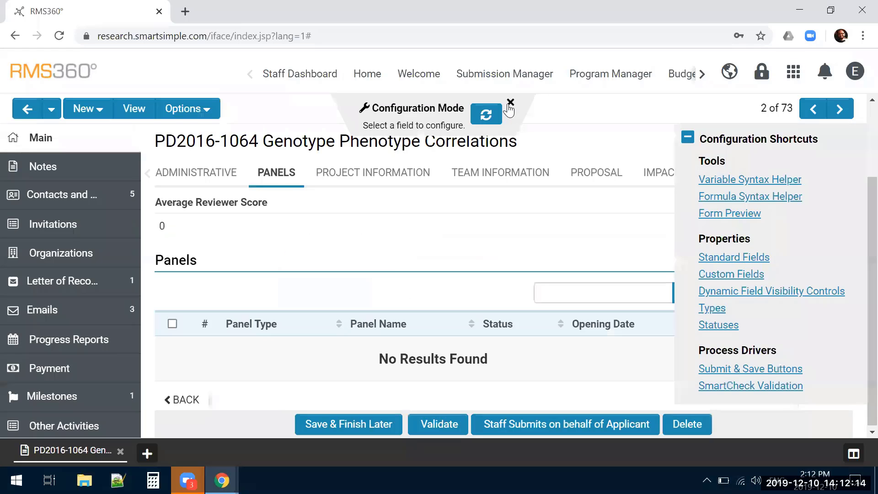
{"action": "left_click", "coordinate": [515, 103]}
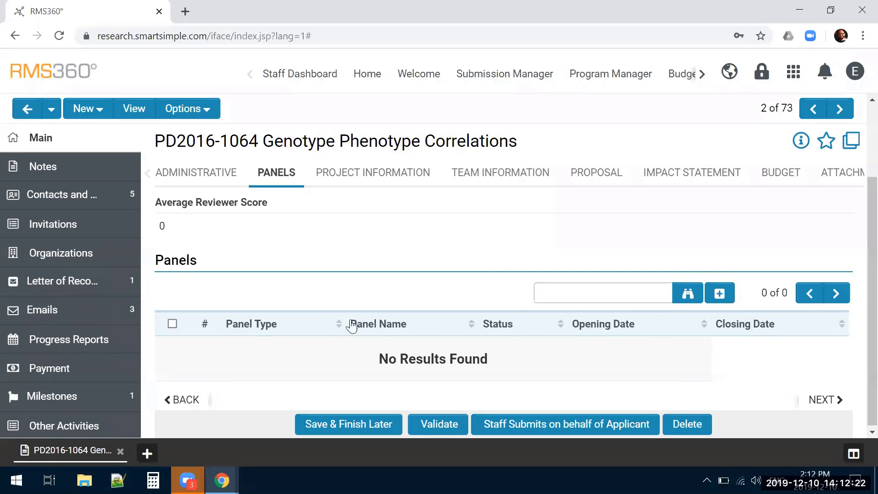
Search the available panels from the application's Panels list and link the Blue Sky Visions panel to the application
{"action": "left_click", "coordinate": [635, 293]}
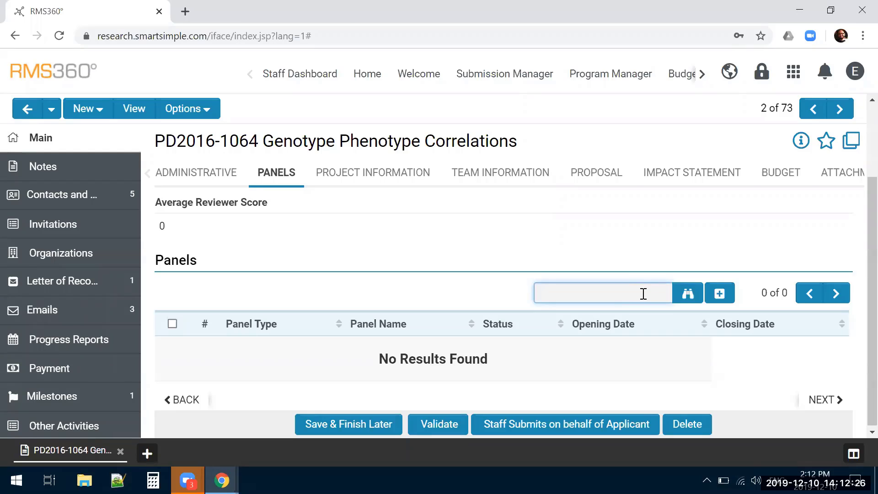
{"action": "type", "text": "a"}
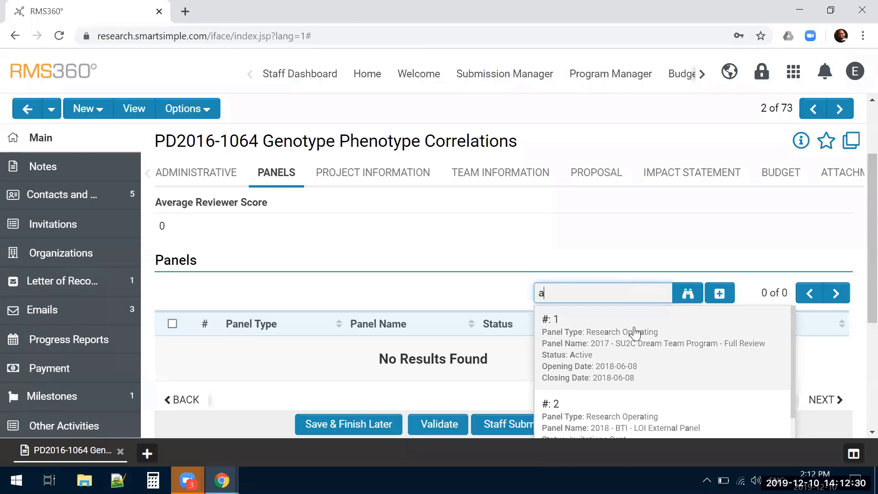
{"action": "scroll", "coordinate": [637, 333], "scroll_direction": "down", "scroll_amount": 3}
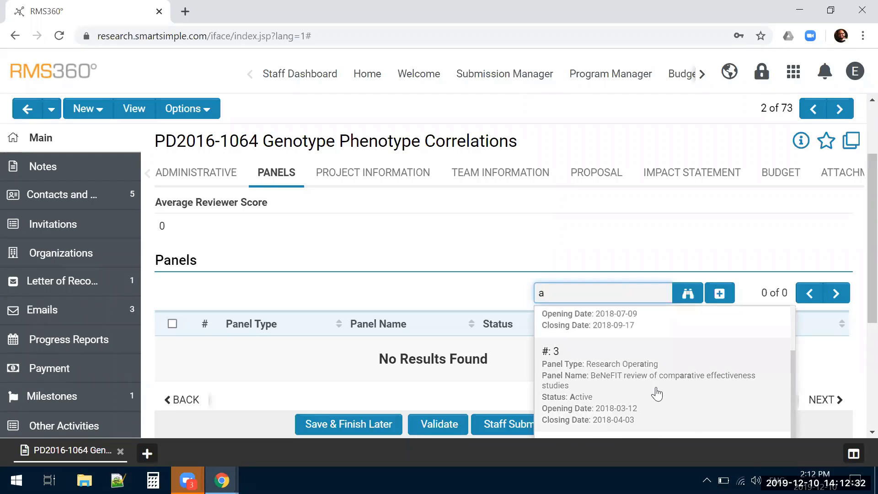
{"action": "scroll", "coordinate": [656, 393], "scroll_direction": "down", "scroll_amount": 3}
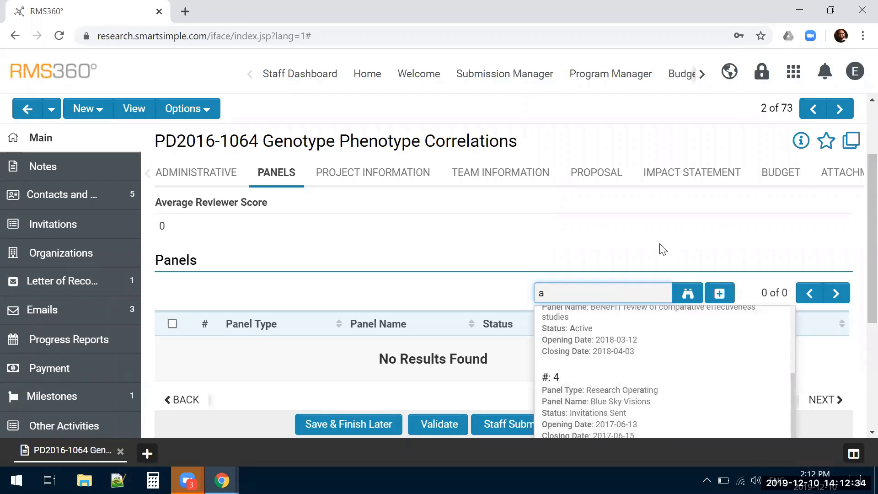
{"action": "left_click", "coordinate": [725, 298]}
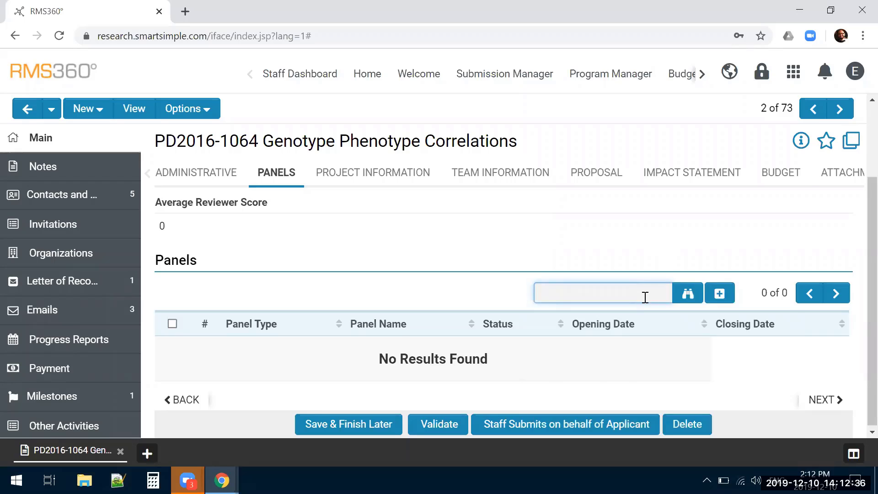
{"action": "type", "text": "s"}
{"action": "left_click", "coordinate": [621, 411]}
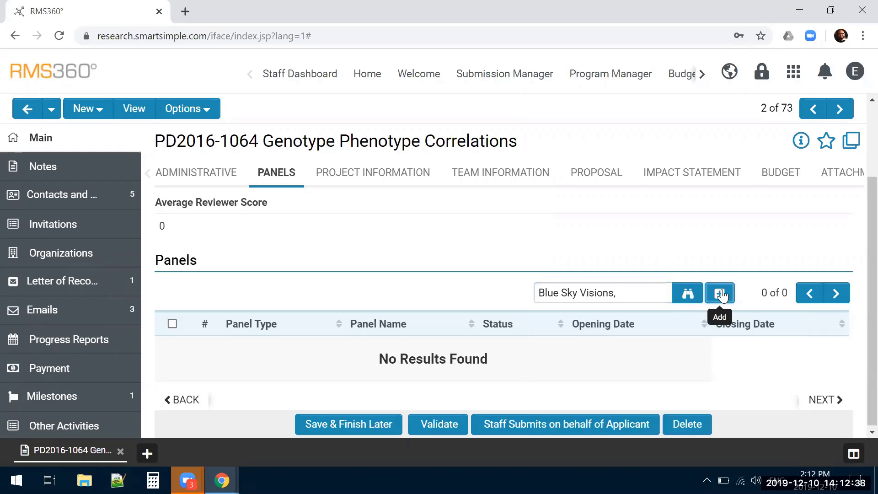
{"action": "left_click", "coordinate": [720, 294]}
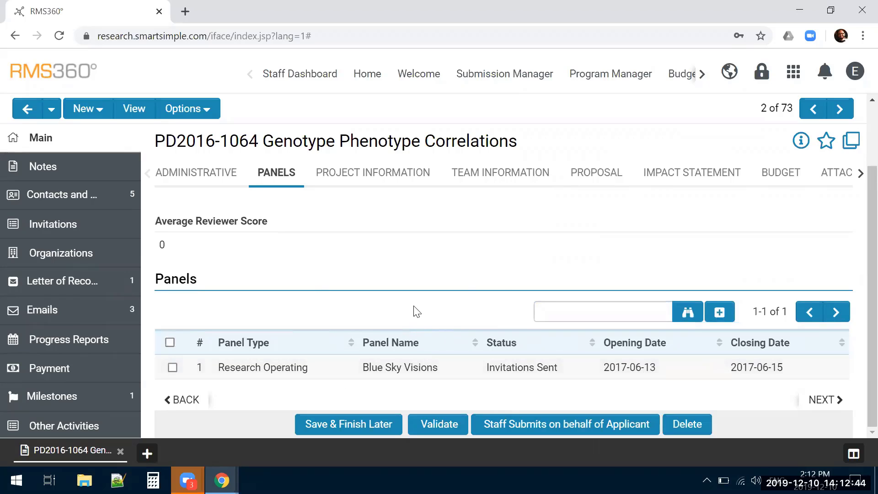
Save the application and bring up its linked records for the RMS360° Panel Manager
{"action": "scroll", "coordinate": [128, 298], "scroll_direction": "down", "scroll_amount": 2}
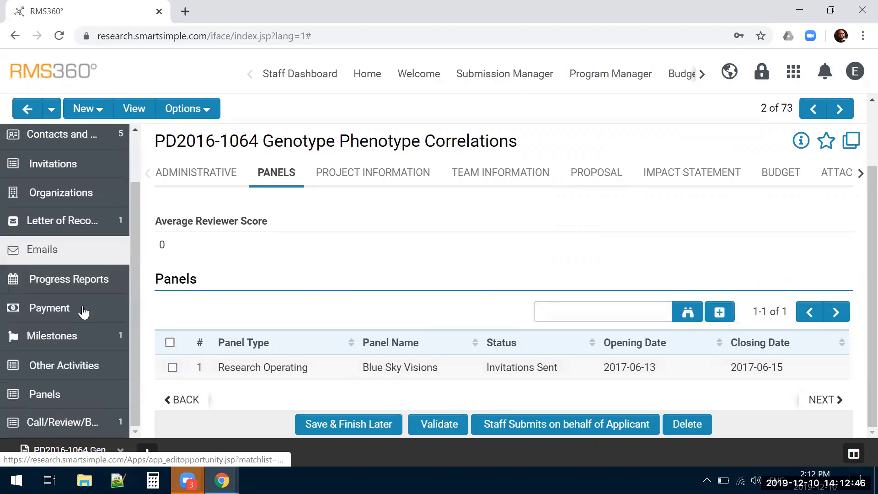
{"action": "left_click", "coordinate": [361, 421]}
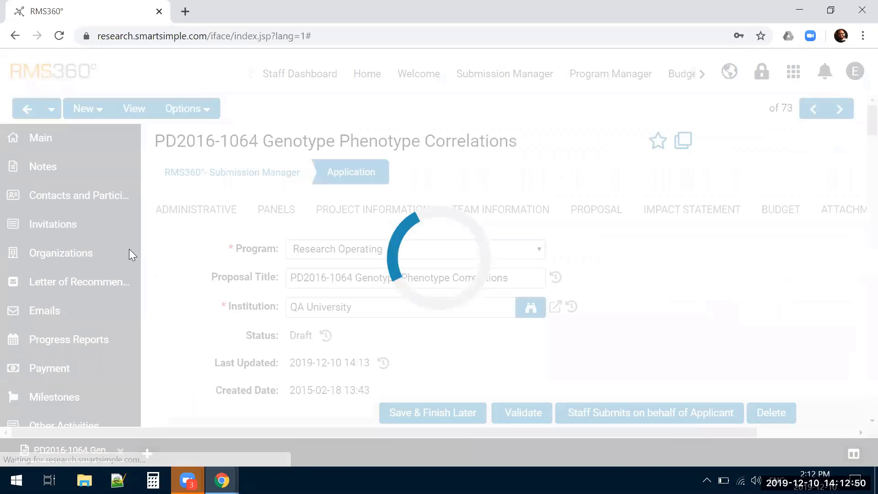
{"action": "scroll", "coordinate": [63, 247], "scroll_direction": "down", "scroll_amount": 2}
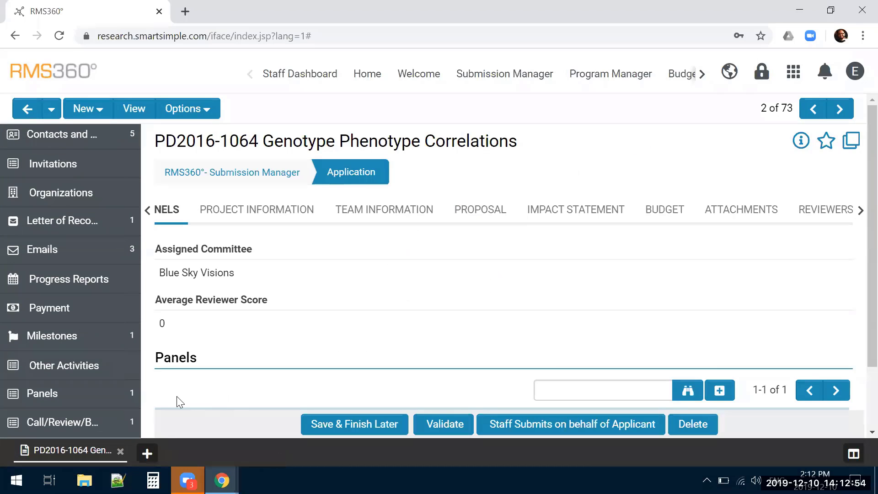
{"action": "left_click", "coordinate": [70, 394]}
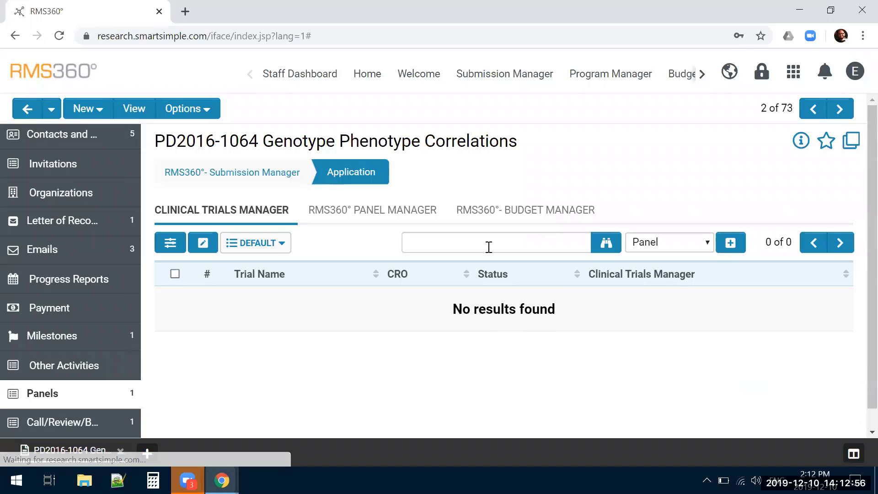
{"action": "left_click", "coordinate": [373, 213]}
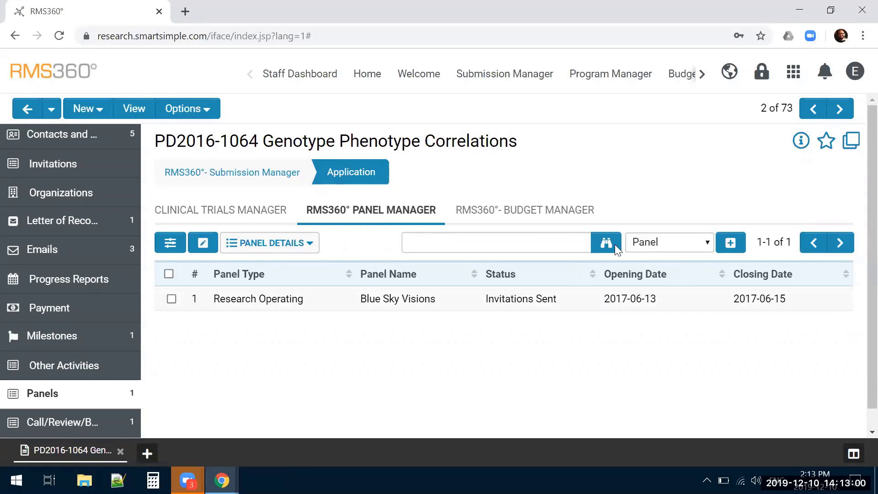
Look over the connection roles available for linking panels, trying Clinical Trial and switching back to Panel
{"action": "left_click", "coordinate": [674, 251]}
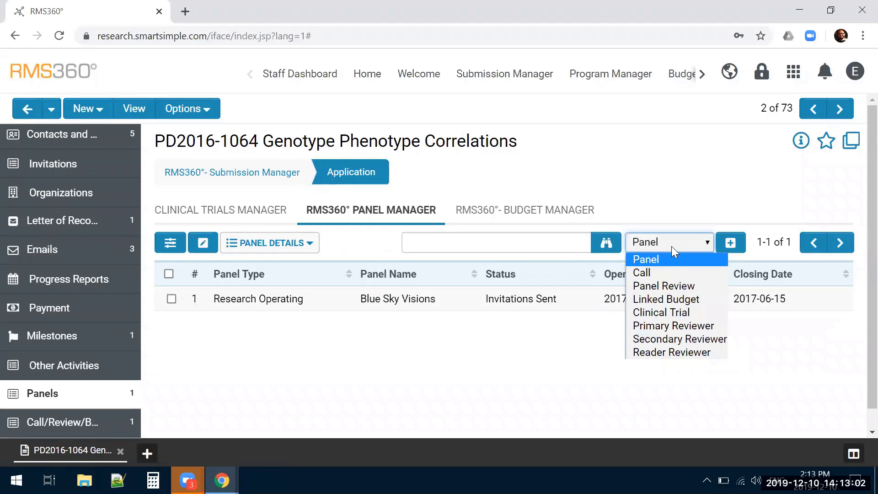
{"action": "left_click", "coordinate": [671, 246]}
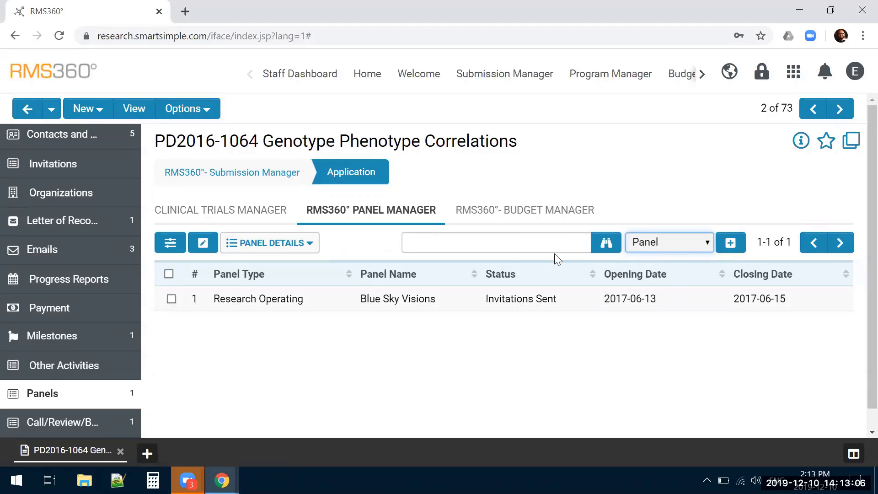
{"action": "left_click", "coordinate": [657, 245]}
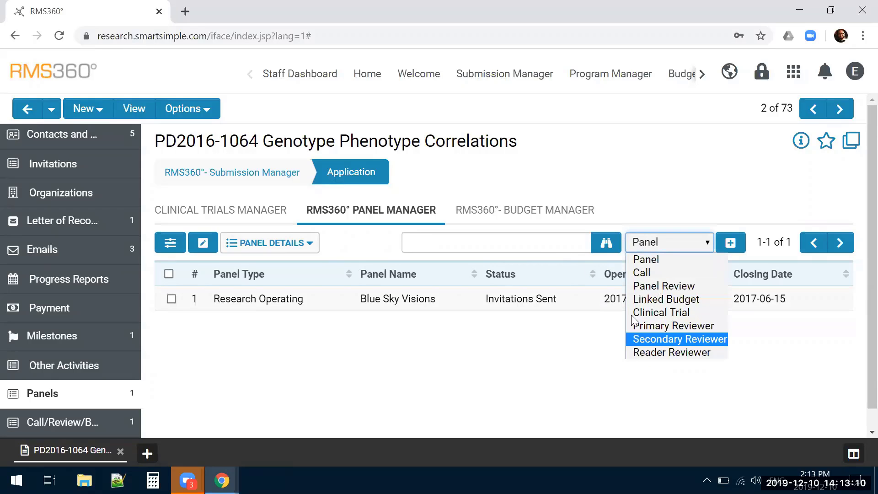
{"action": "left_click", "coordinate": [659, 312]}
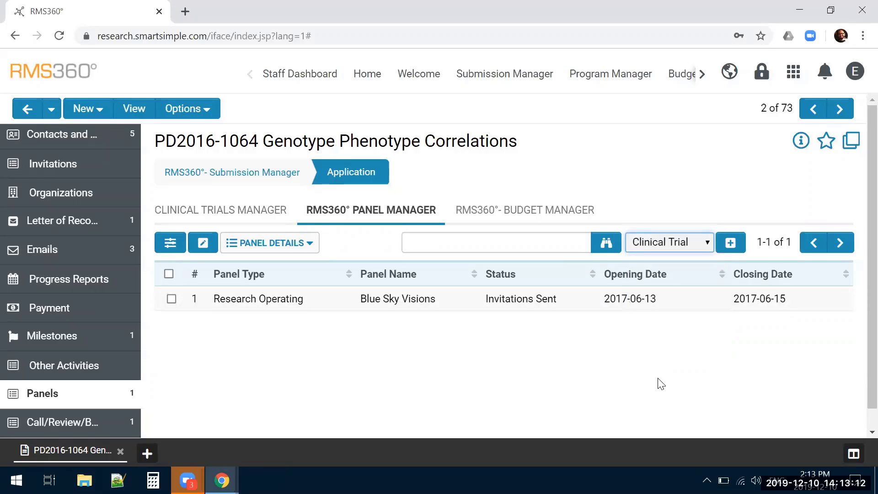
{"action": "left_click", "coordinate": [671, 251]}
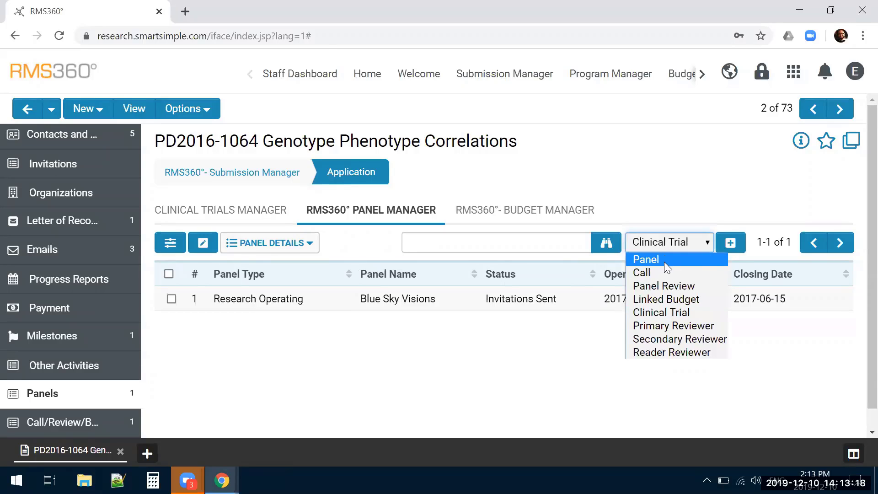
{"action": "left_click", "coordinate": [664, 262]}
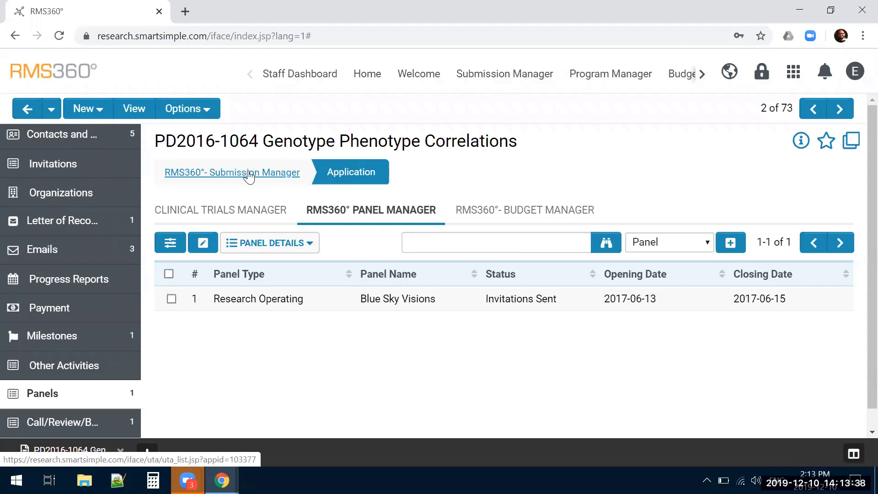
Return to the application's main form and examine the Letters of Reference and Co-Applicants lists under Team Information
{"action": "scroll", "coordinate": [114, 201], "scroll_direction": "up", "scroll_amount": 2}
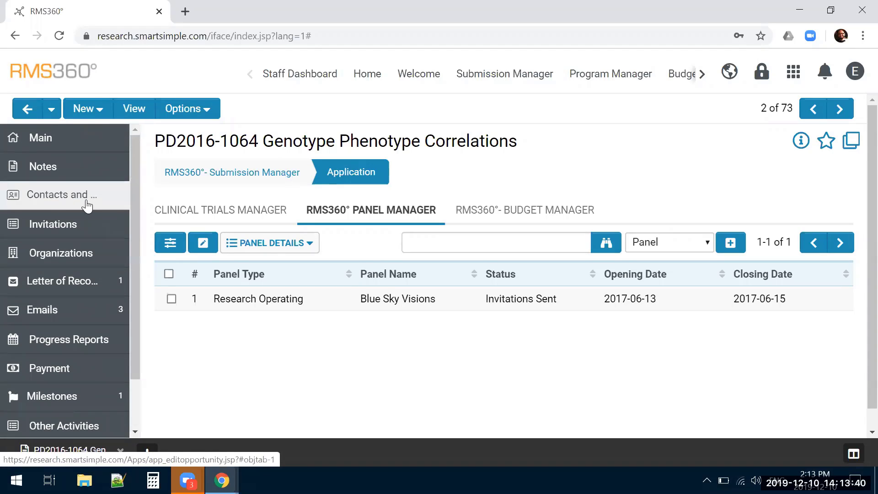
{"action": "left_click", "coordinate": [58, 139]}
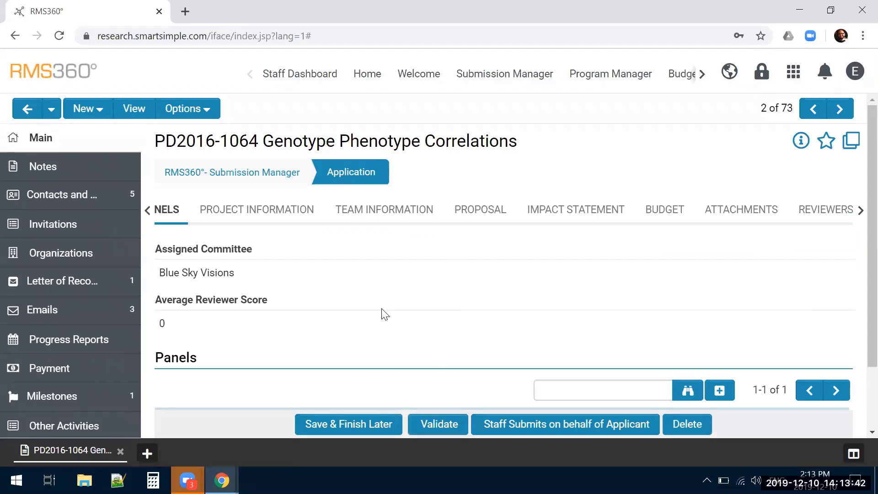
{"action": "left_click", "coordinate": [374, 214]}
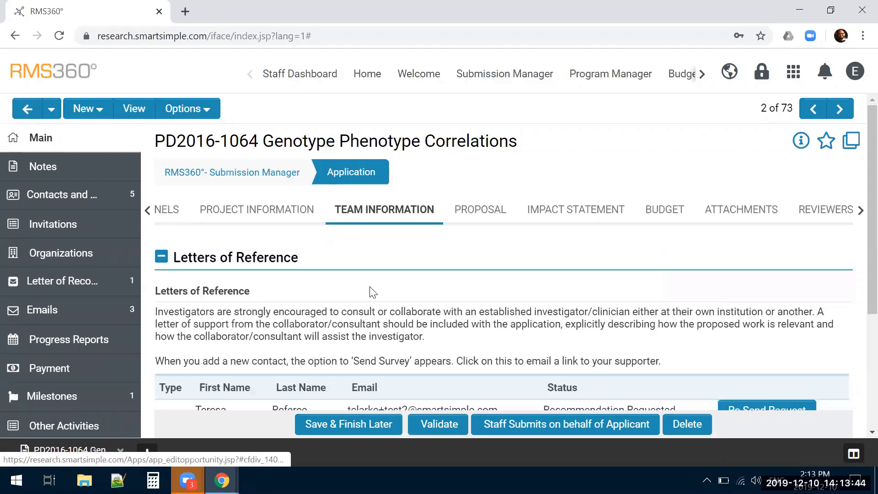
{"action": "scroll", "coordinate": [373, 286], "scroll_direction": "down", "scroll_amount": 4}
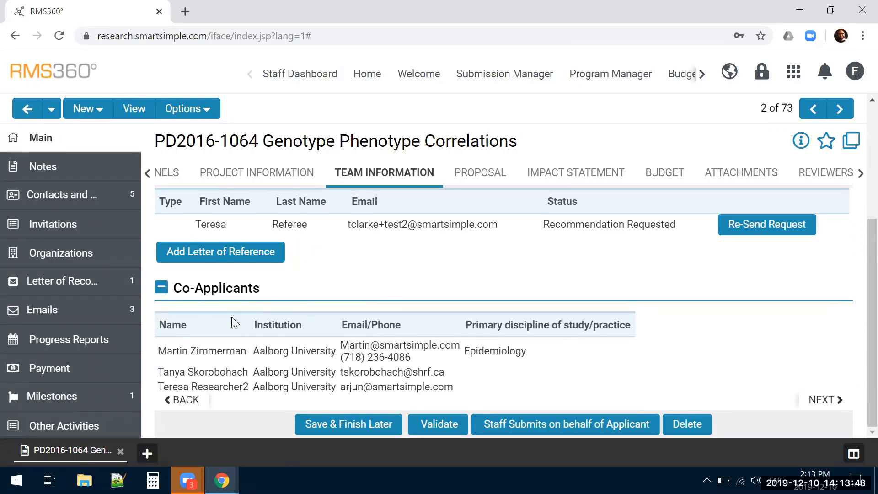
{"action": "left_click_drag", "start_coordinate": [454, 391], "coordinate": [290, 293]}
{"action": "left_click", "coordinate": [312, 286]}
{"action": "scroll", "coordinate": [319, 285], "scroll_direction": "up", "scroll_amount": 1}
{"action": "scroll", "coordinate": [315, 280], "scroll_direction": "down", "scroll_amount": 1}
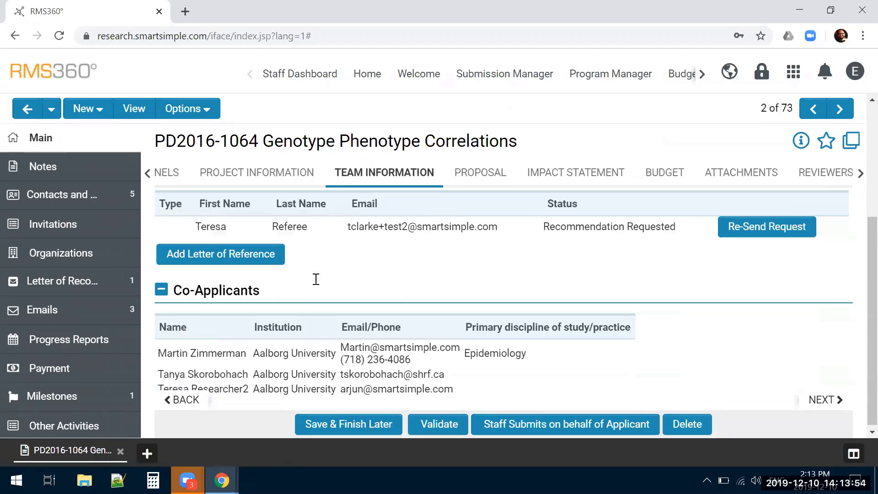
{"action": "scroll", "coordinate": [203, 239], "scroll_direction": "up", "scroll_amount": 3}
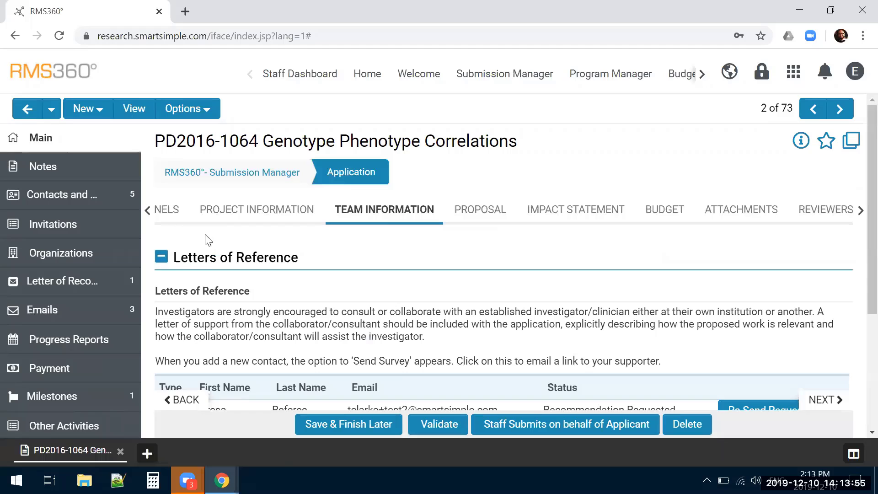
Look over the application's assigned panels and its administrative details
{"action": "left_click", "coordinate": [170, 219]}
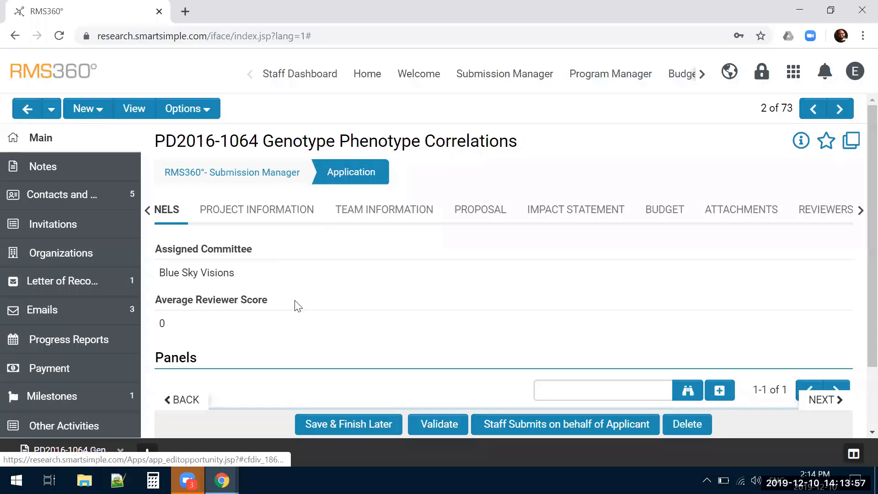
{"action": "left_click", "coordinate": [182, 401]}
{"action": "scroll", "coordinate": [457, 301], "scroll_direction": "down", "scroll_amount": 3}
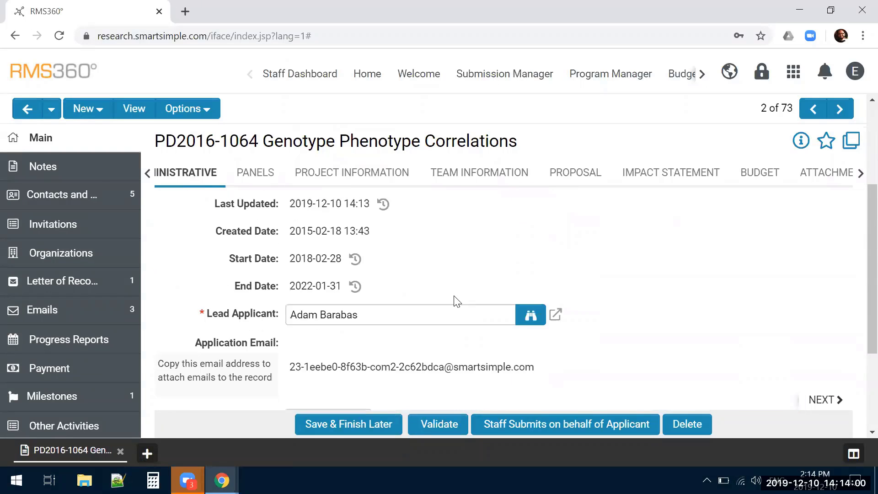
Open the researcher's profile from the People list and emulate a session as that researcher
{"action": "left_click", "coordinate": [793, 71]}
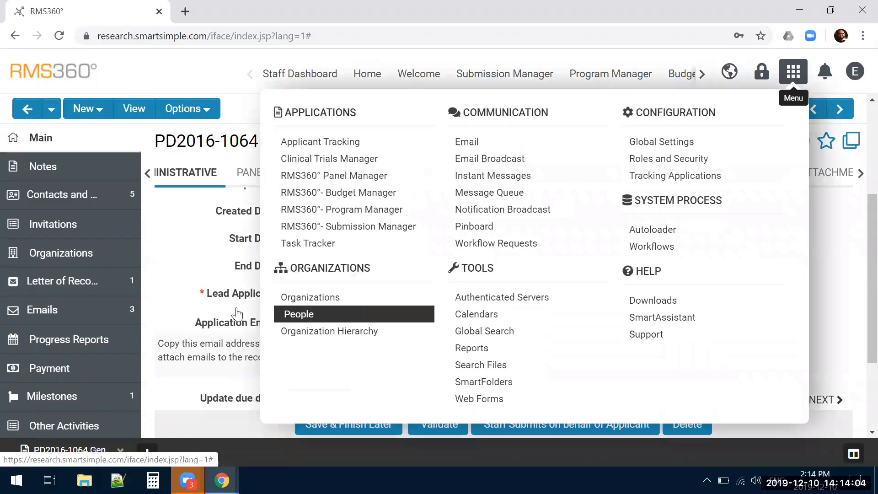
{"action": "left_click", "coordinate": [339, 305]}
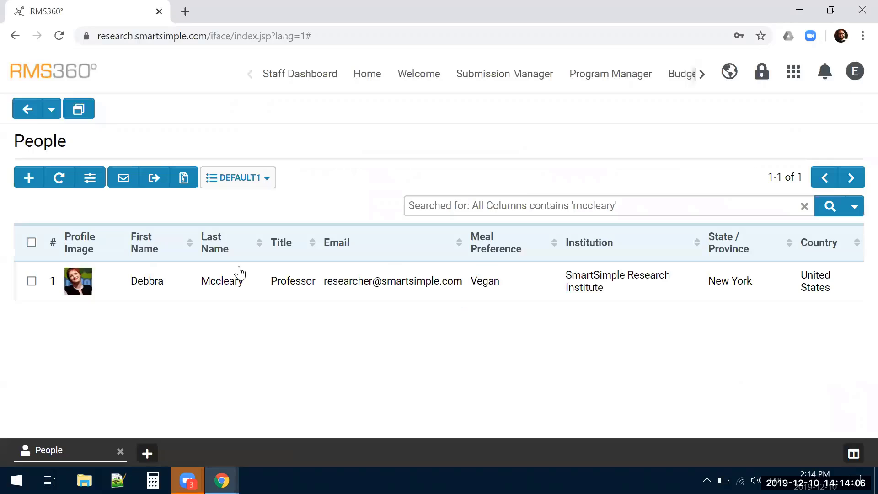
{"action": "left_click", "coordinate": [151, 293]}
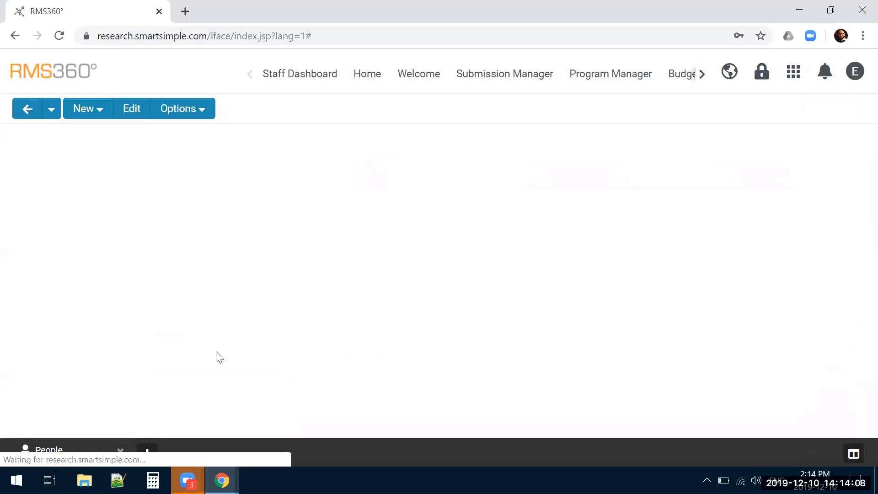
{"action": "left_click", "coordinate": [181, 110]}
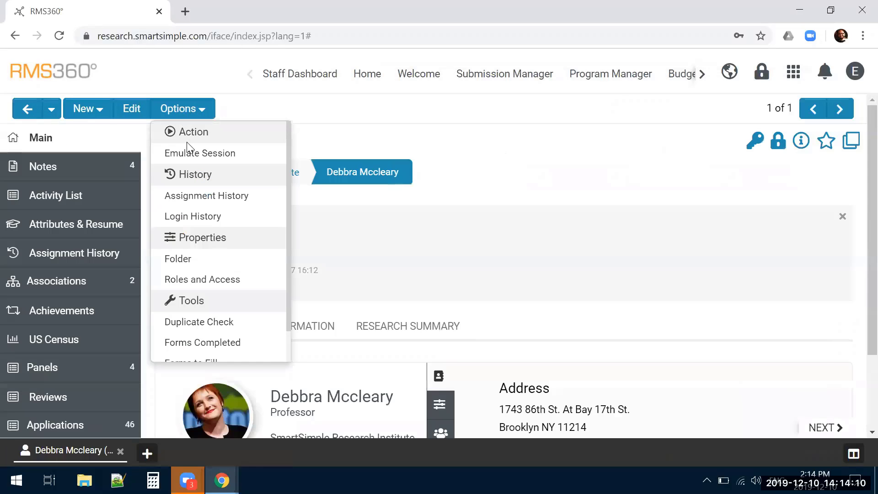
{"action": "left_click", "coordinate": [188, 148]}
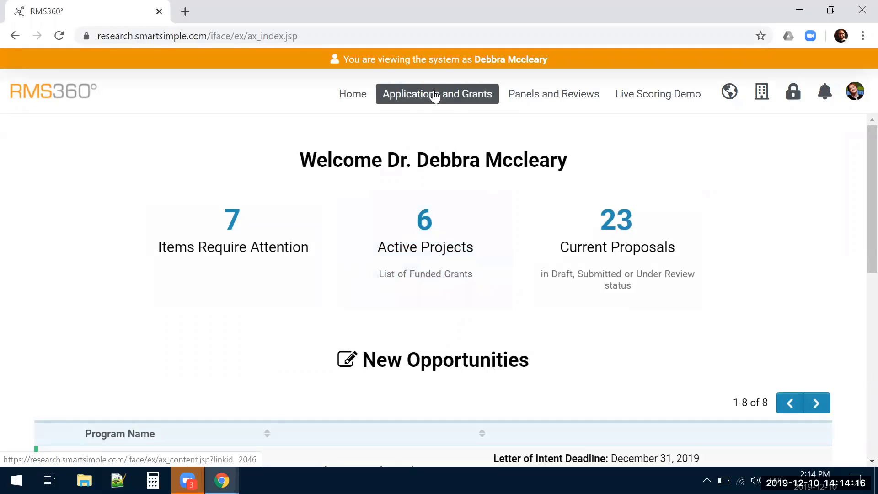
Start an application for the Post-doctoral Program, Investigator AECC 2019, from the New Opportunities list
{"action": "scroll", "coordinate": [569, 300], "scroll_direction": "down", "scroll_amount": 5}
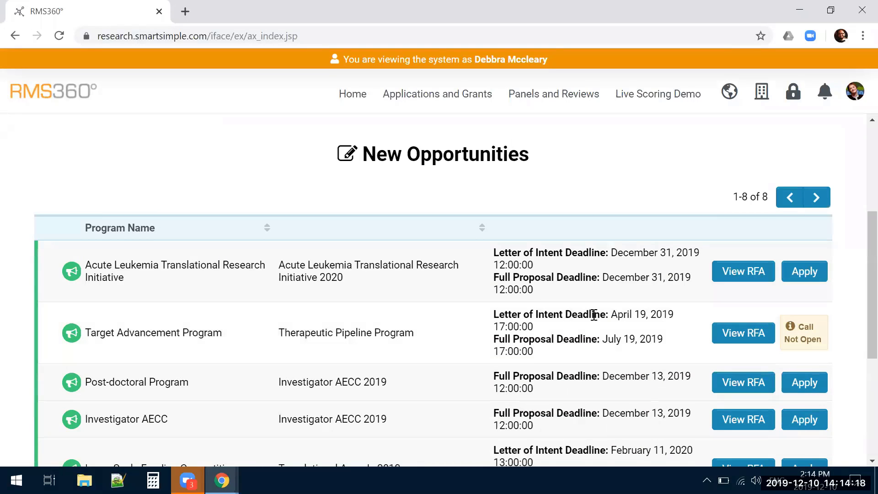
{"action": "scroll", "coordinate": [593, 315], "scroll_direction": "down", "scroll_amount": 1}
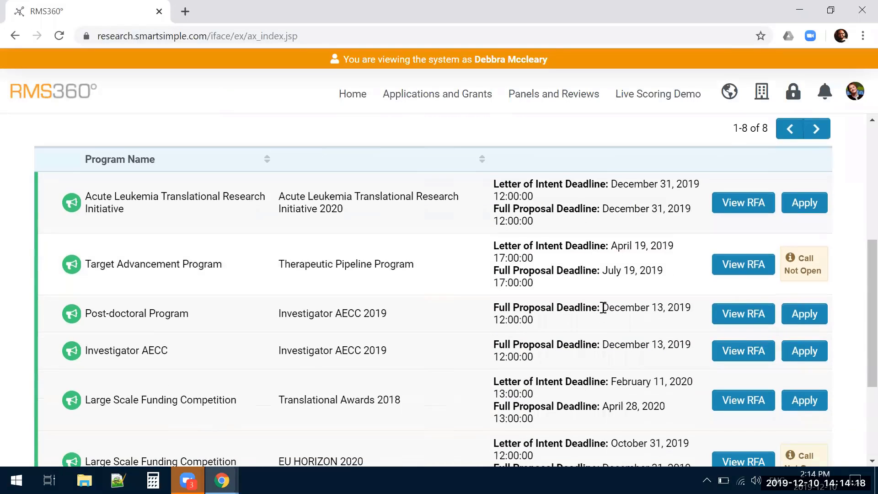
{"action": "left_click", "coordinate": [818, 319]}
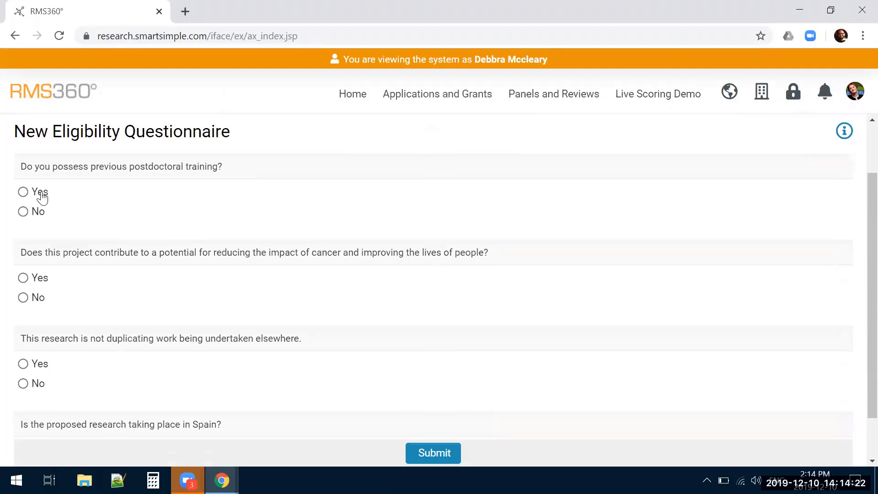
Answer Yes to all four eligibility questions, submit the questionnaire and proceed to the application form
{"action": "left_click", "coordinate": [23, 192]}
{"action": "left_click", "coordinate": [23, 279]}
{"action": "left_click", "coordinate": [23, 363]}
{"action": "scroll", "coordinate": [24, 384], "scroll_direction": "down", "scroll_amount": 1}
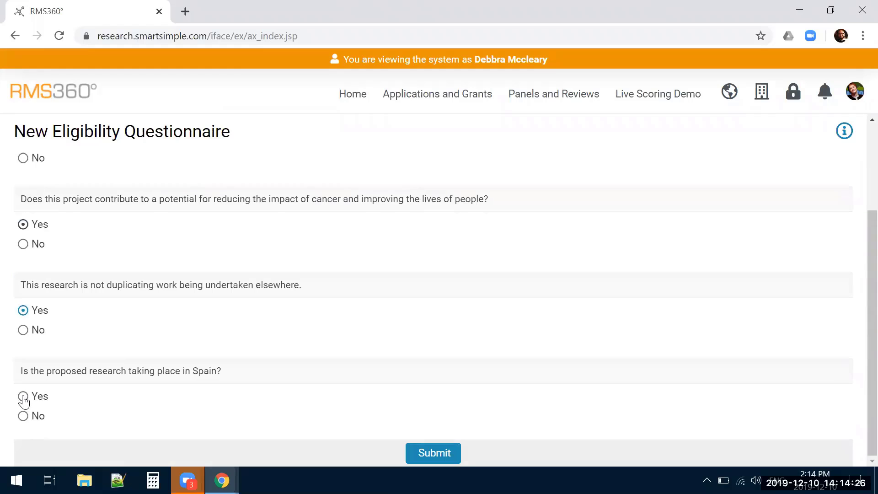
{"action": "left_click", "coordinate": [24, 395]}
{"action": "left_click", "coordinate": [432, 452]}
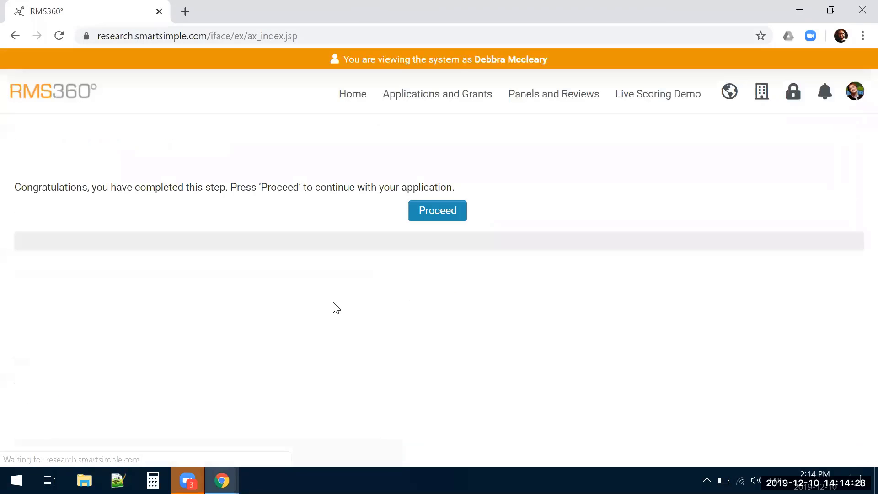
{"action": "left_click", "coordinate": [429, 193]}
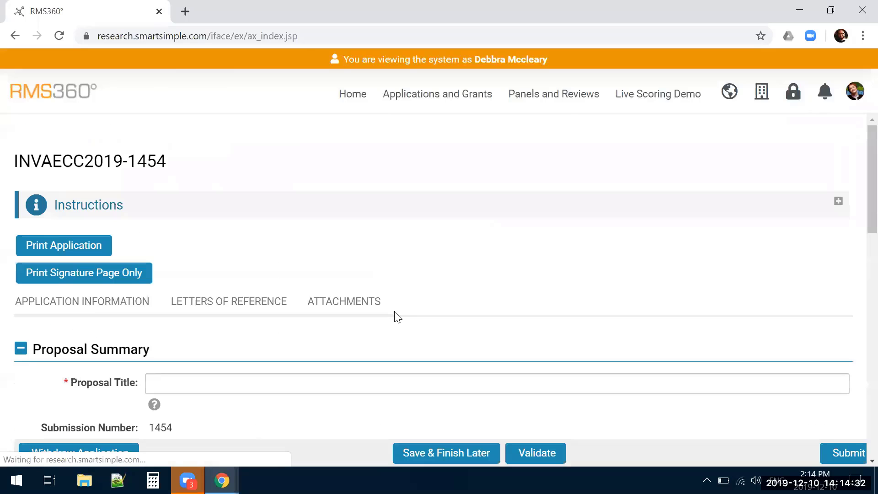
Review the new application's information, reference-letter form and attachments, and save the draft
{"action": "scroll", "coordinate": [397, 316], "scroll_direction": "down", "scroll_amount": 5}
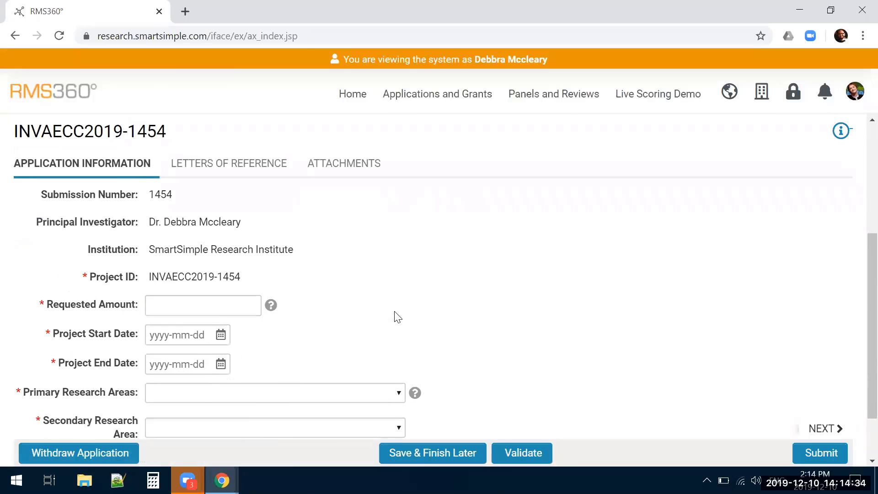
{"action": "scroll", "coordinate": [288, 287], "scroll_direction": "down", "scroll_amount": 5}
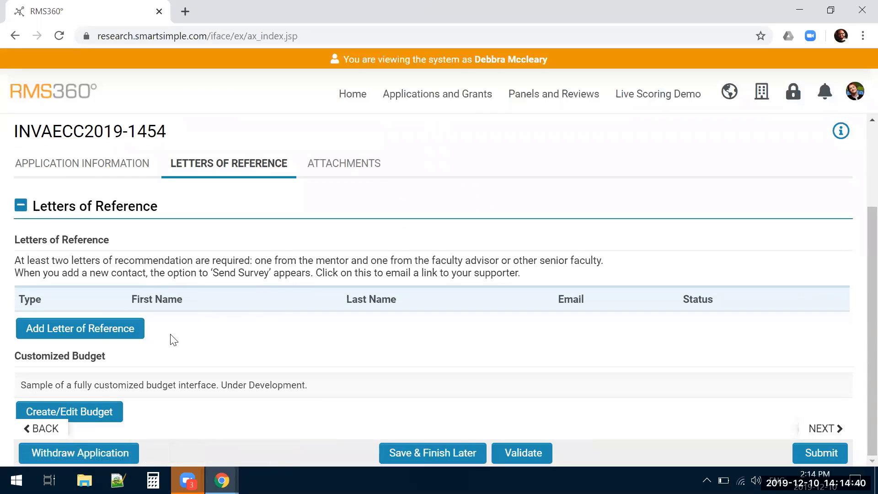
{"action": "left_click", "coordinate": [102, 339]}
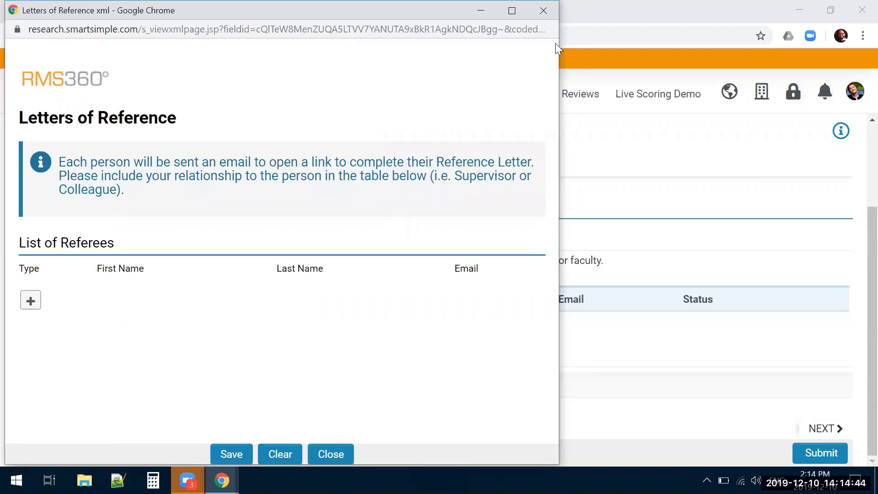
{"action": "left_click", "coordinate": [543, 10]}
{"action": "left_click", "coordinate": [326, 174]}
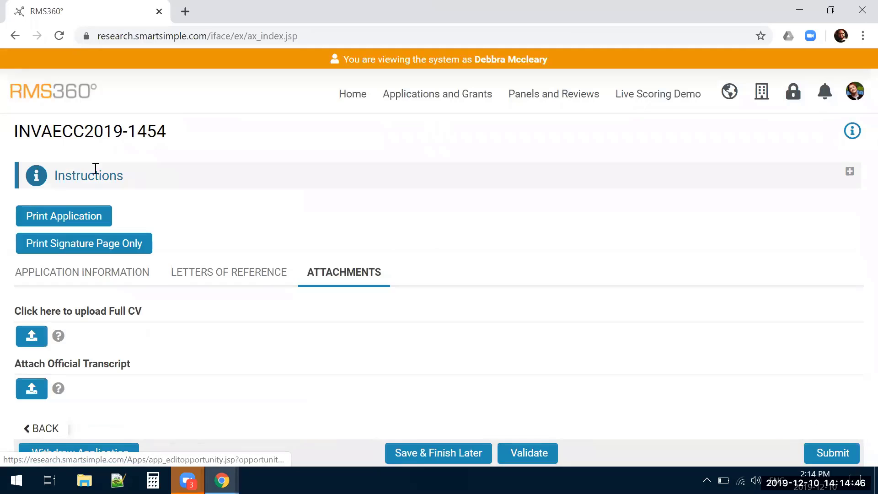
{"action": "left_click", "coordinate": [415, 452]}
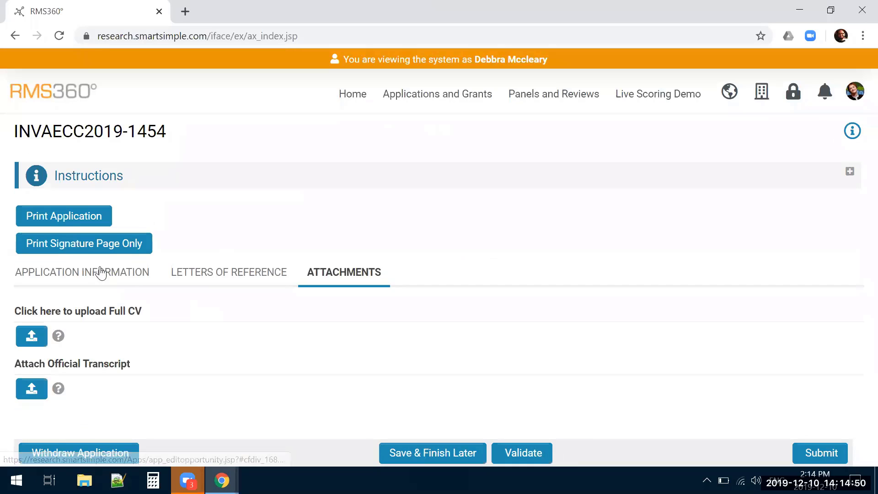
Recheck the fields under the draft's Application Information and its Letters of Reference section
{"action": "left_click", "coordinate": [93, 274]}
{"action": "scroll", "coordinate": [214, 347], "scroll_direction": "down", "scroll_amount": 5}
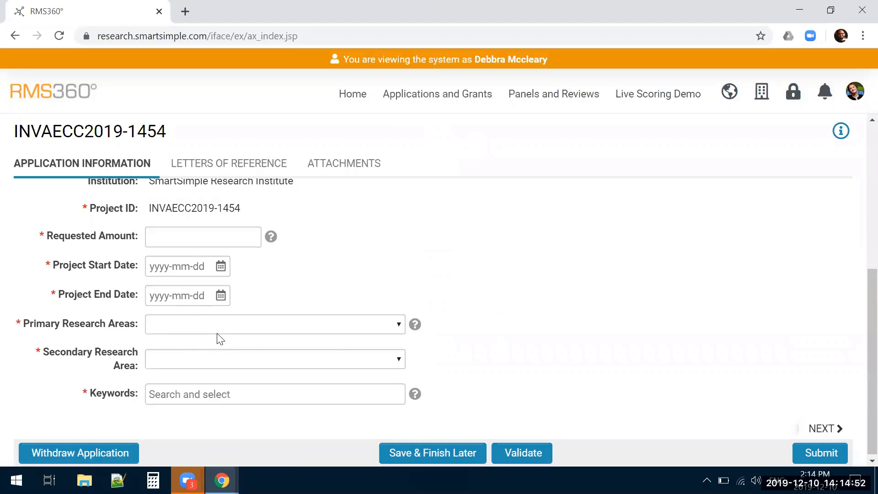
{"action": "scroll", "coordinate": [220, 274], "scroll_direction": "up", "scroll_amount": 5}
{"action": "left_click", "coordinate": [226, 170]}
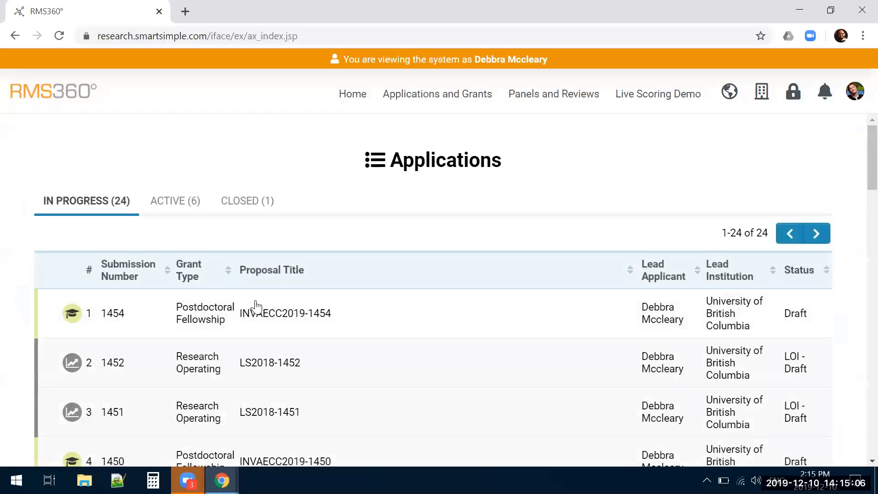
Open the in-progress Research Operating application LS2018-1452 and examine its references and co-applicants under Team Information
{"action": "scroll", "coordinate": [219, 287], "scroll_direction": "down", "scroll_amount": 2}
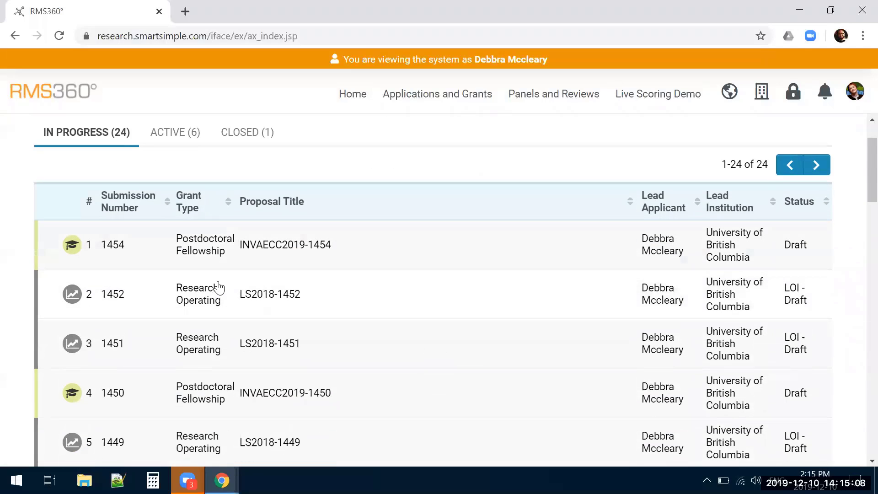
{"action": "left_click", "coordinate": [190, 301]}
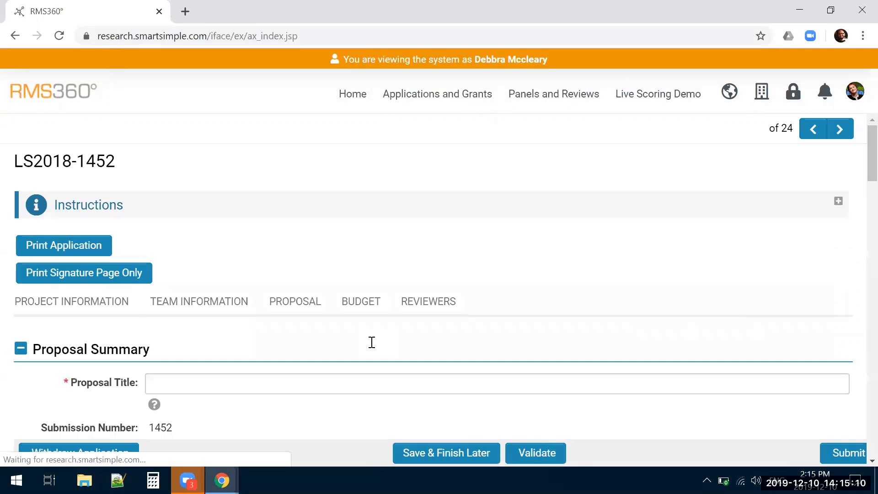
{"action": "left_click", "coordinate": [206, 302]}
{"action": "scroll", "coordinate": [323, 329], "scroll_direction": "down", "scroll_amount": 3}
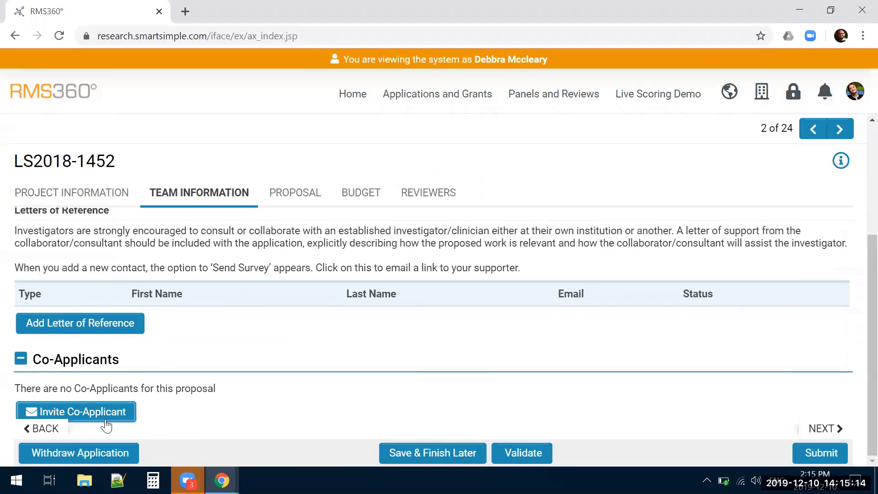
Look through the Proposal, Reviewers and Project Information sections of application LS2018-1452
{"action": "left_click", "coordinate": [290, 199]}
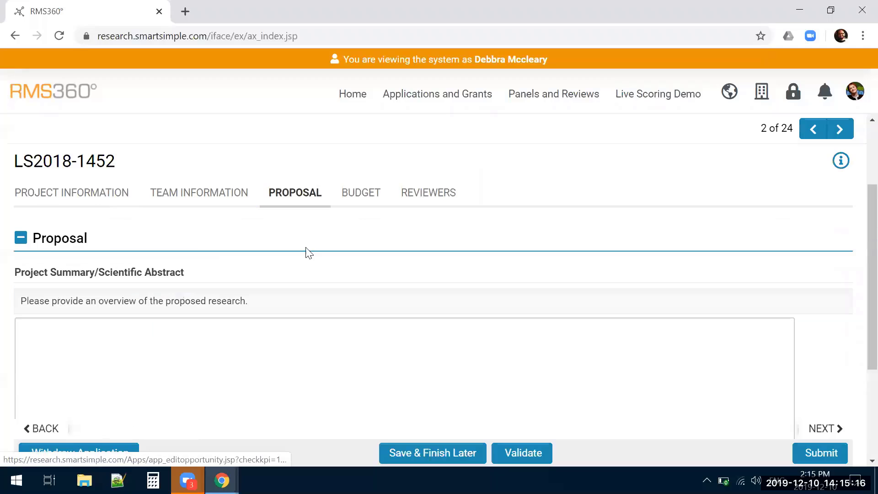
{"action": "scroll", "coordinate": [311, 256], "scroll_direction": "down", "scroll_amount": 2}
{"action": "scroll", "coordinate": [313, 256], "scroll_direction": "down", "scroll_amount": 1}
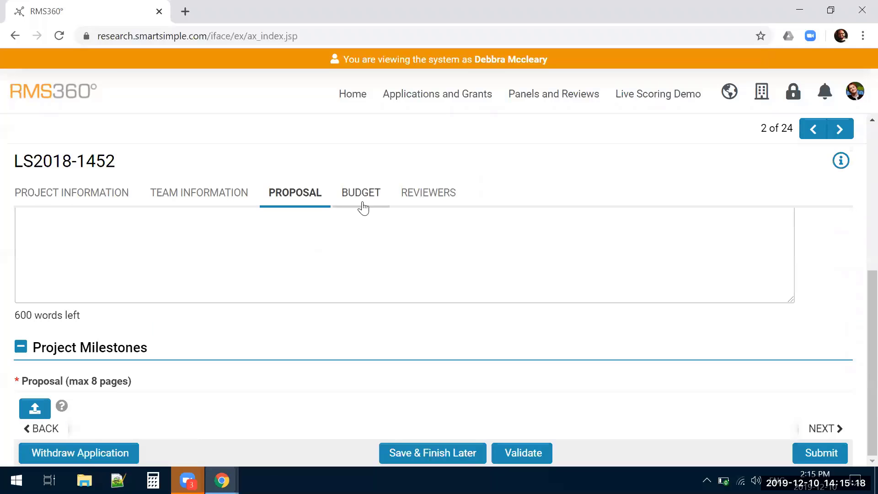
{"action": "left_click", "coordinate": [402, 196]}
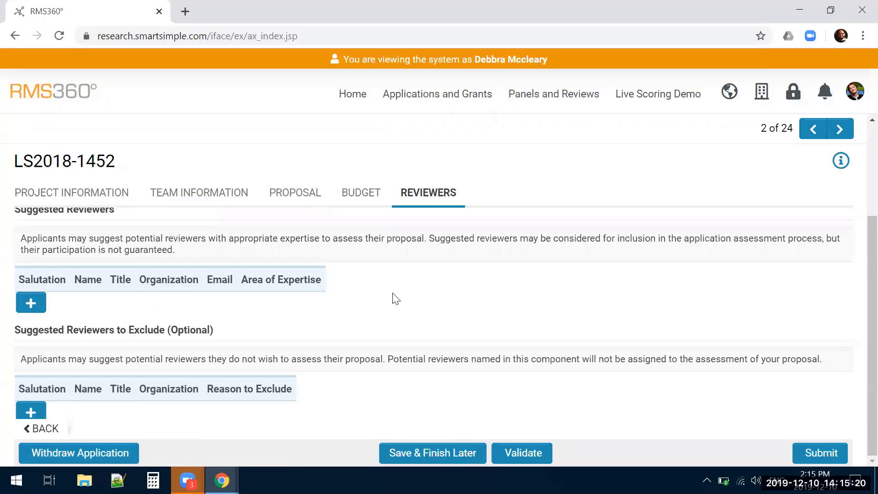
{"action": "scroll", "coordinate": [393, 296], "scroll_direction": "up", "scroll_amount": 3}
{"action": "left_click", "coordinate": [69, 298]}
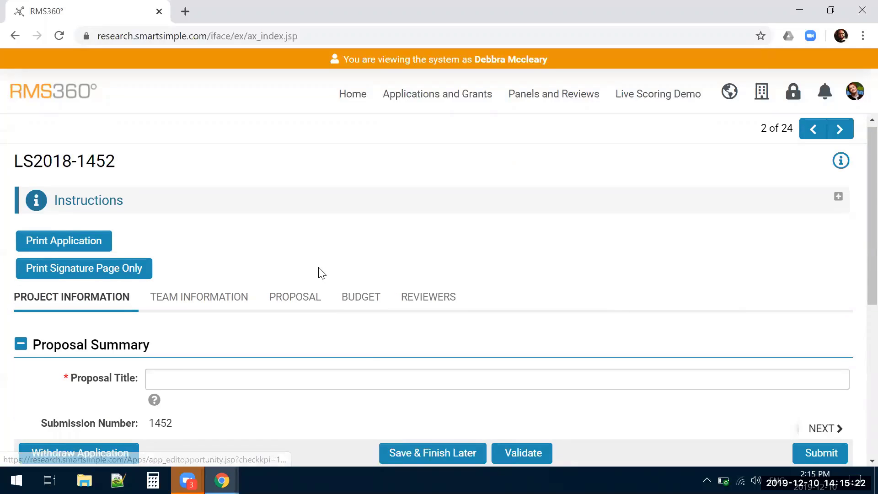
{"action": "scroll", "coordinate": [319, 273], "scroll_direction": "down", "scroll_amount": 5}
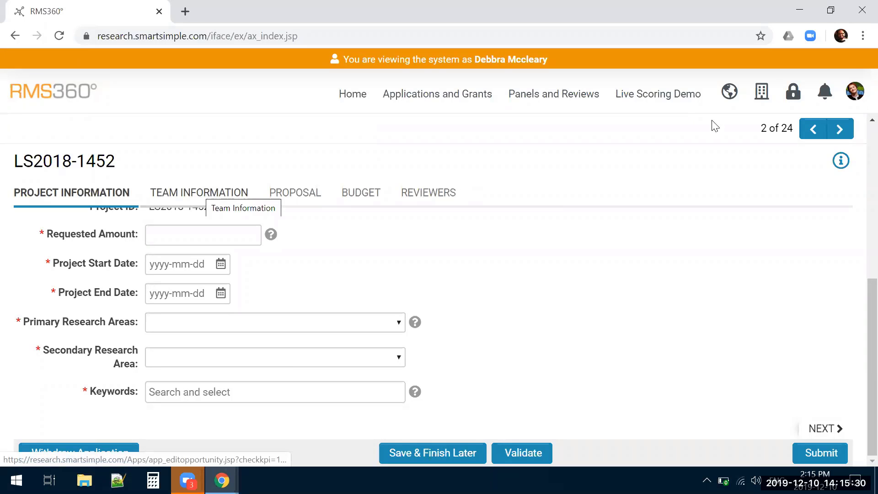
End the emulated session and open application INVAECC2019-1454 from the researcher's applications
{"action": "left_click", "coordinate": [849, 96]}
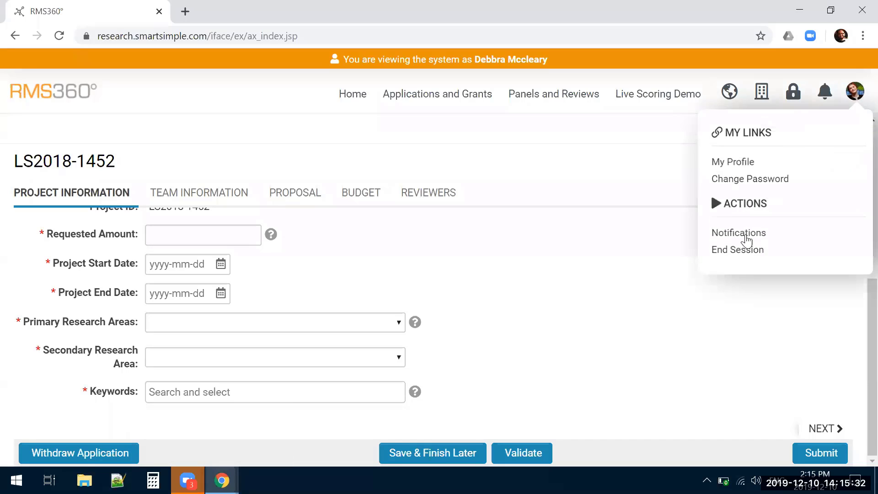
{"action": "left_click", "coordinate": [741, 249]}
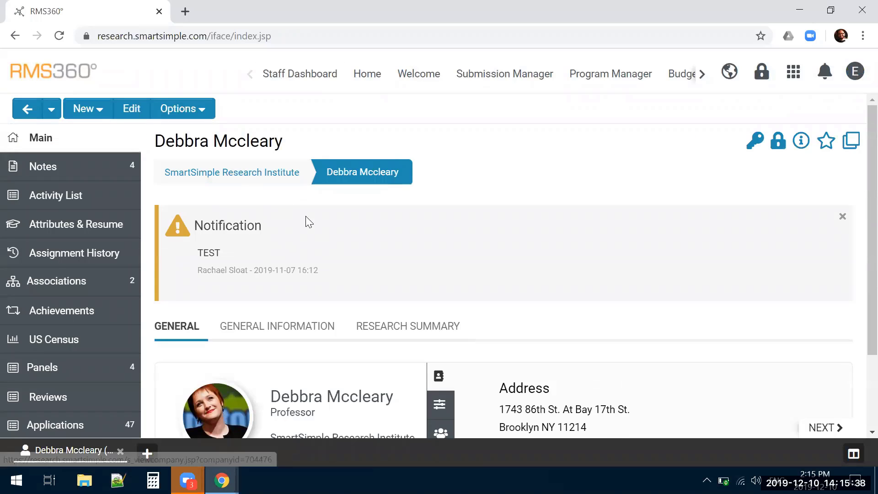
{"action": "scroll", "coordinate": [75, 272], "scroll_direction": "down", "scroll_amount": 3}
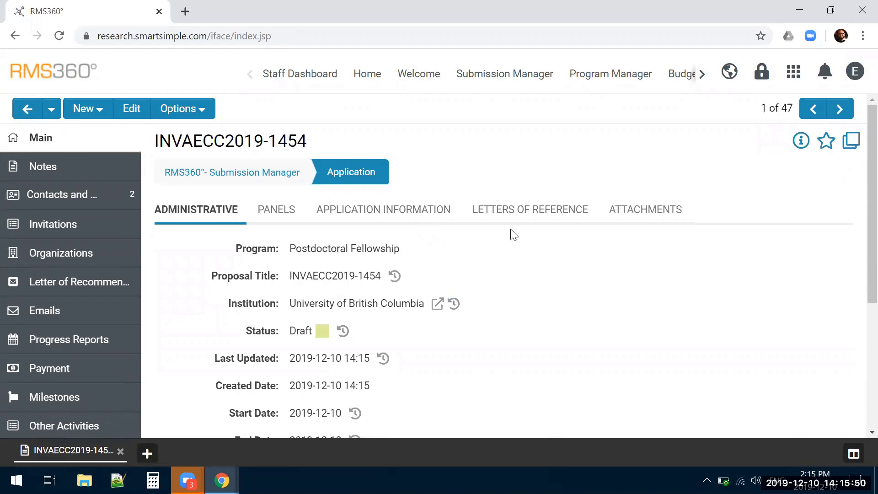
Examine the administrative details of INVAECC2019-1454 and the record types that can be linked to it
{"action": "scroll", "coordinate": [514, 248], "scroll_direction": "down", "scroll_amount": 3}
{"action": "scroll", "coordinate": [514, 251], "scroll_direction": "down", "scroll_amount": 2}
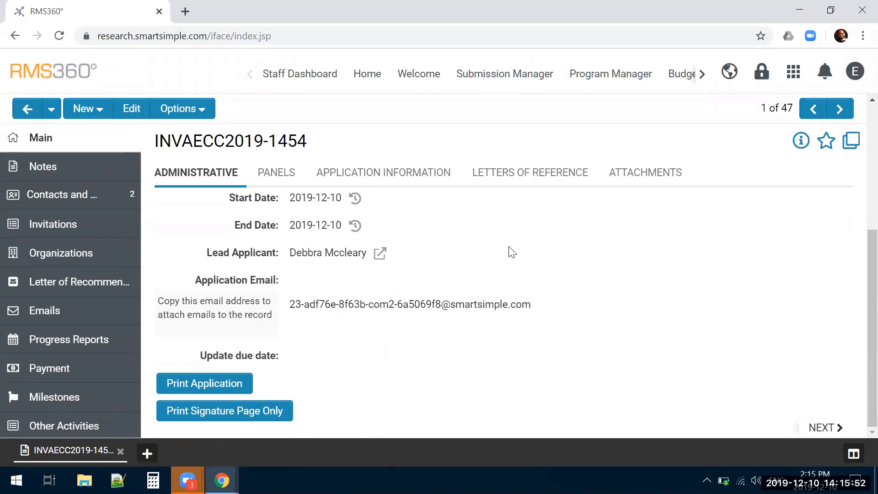
{"action": "scroll", "coordinate": [512, 253], "scroll_direction": "up", "scroll_amount": 5}
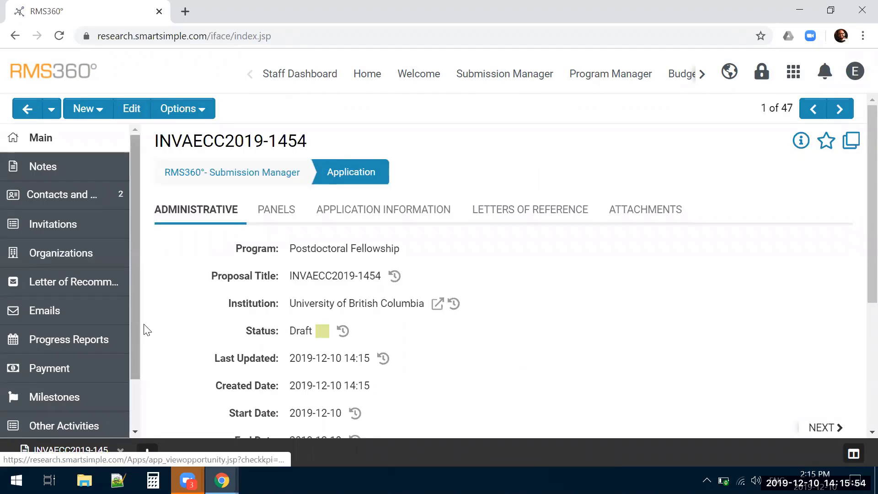
{"action": "scroll", "coordinate": [156, 302], "scroll_direction": "down", "scroll_amount": 2}
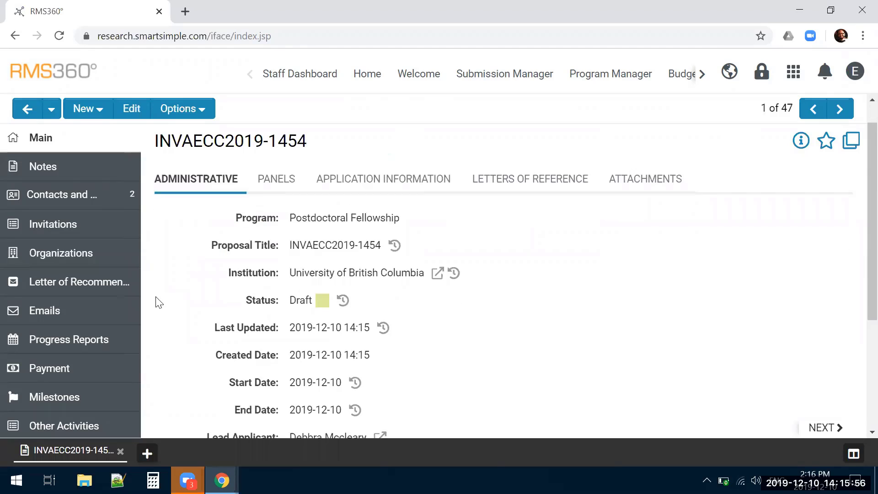
{"action": "scroll", "coordinate": [100, 322], "scroll_direction": "down", "scroll_amount": 2}
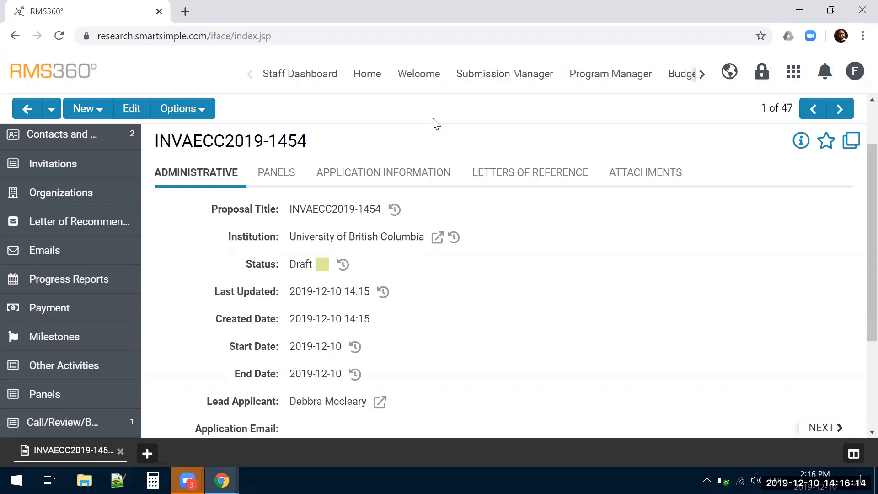
In the Submission Manager's draft applications, select all records to view the available batch actions and clear the selection
{"action": "left_click", "coordinate": [484, 83]}
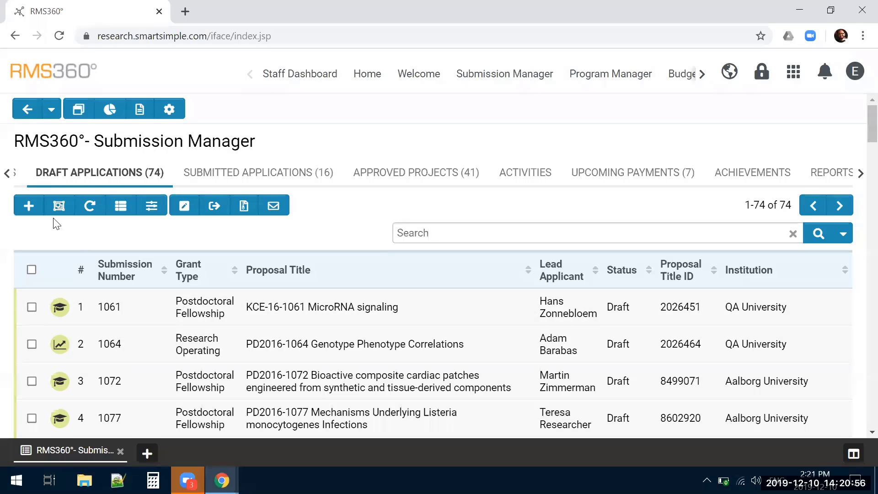
{"action": "left_click", "coordinate": [31, 269]}
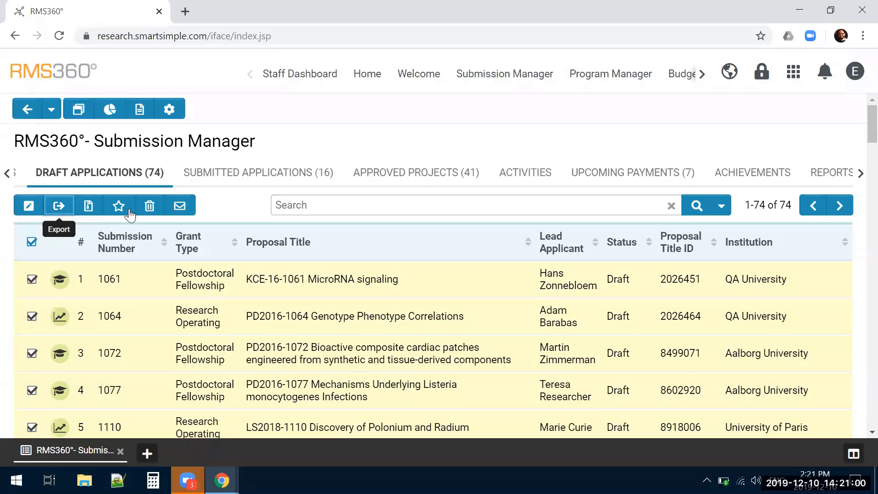
{"action": "left_click", "coordinate": [32, 243]}
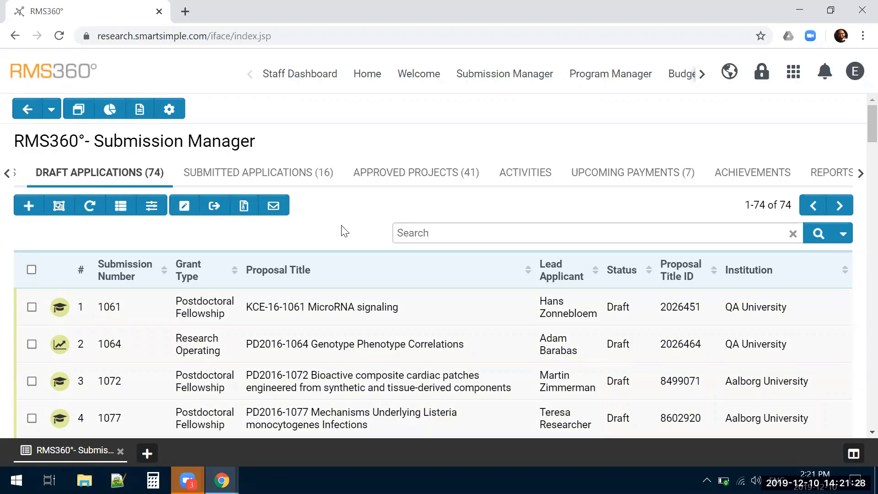
Open the draft application PD2016-1072 on bioactive composite cardiac patches and show its Panels section
{"action": "left_click", "coordinate": [273, 349]}
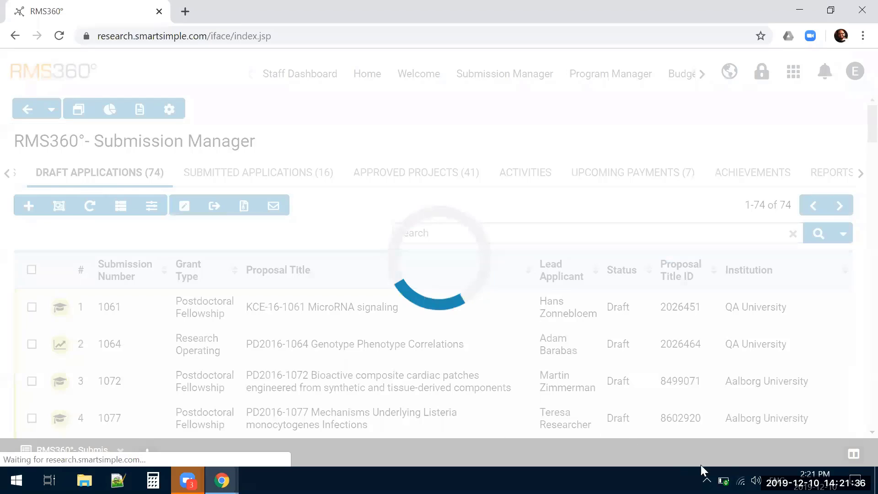
{"action": "mouse_move", "coordinate": [723, 481]}
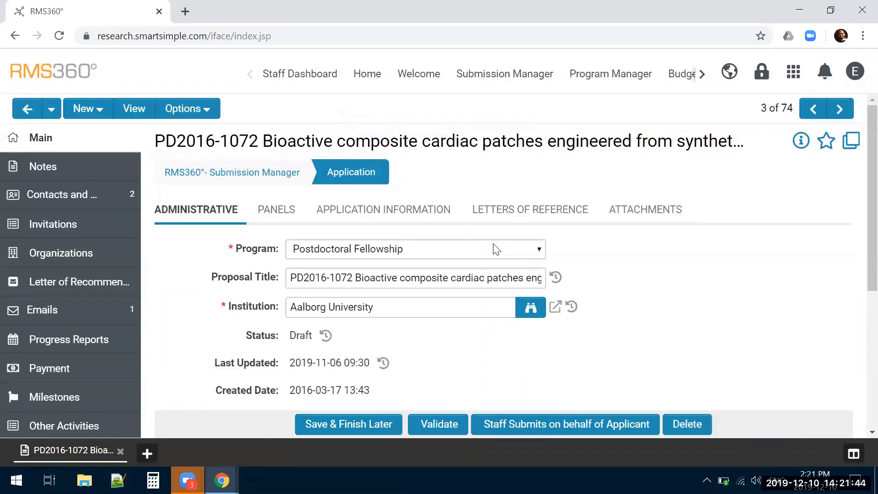
{"action": "left_click", "coordinate": [286, 211]}
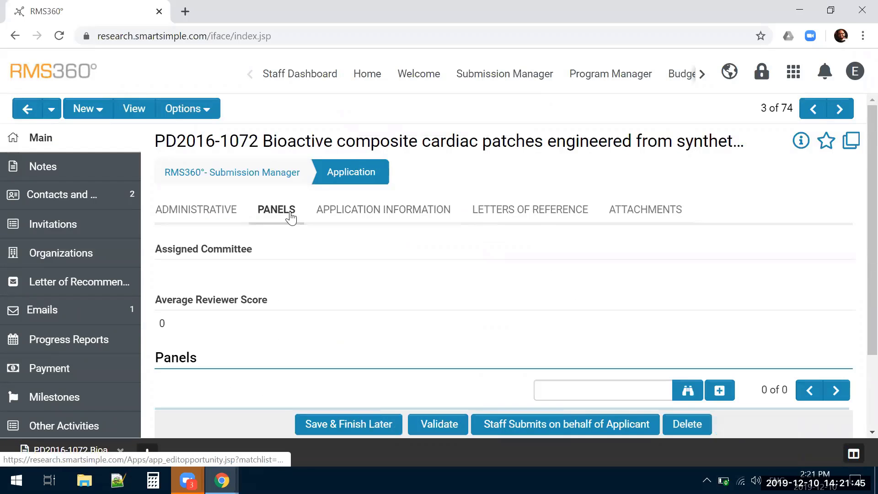
Turn on Configuration Mode for application PD2016-1072 and open the settings of the Panels linked record list field
{"action": "left_click", "coordinate": [179, 110]}
{"action": "scroll", "coordinate": [201, 281], "scroll_direction": "down", "scroll_amount": 1}
{"action": "scroll", "coordinate": [201, 284], "scroll_direction": "down", "scroll_amount": 1}
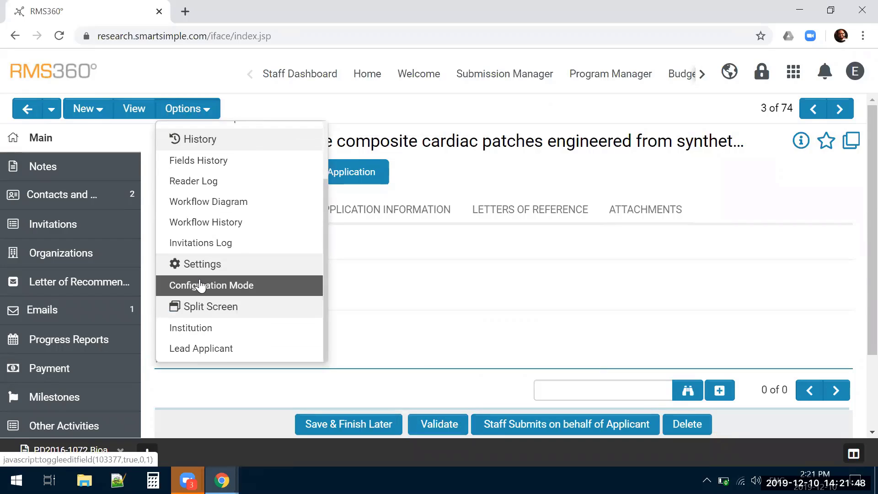
{"action": "left_click", "coordinate": [198, 286]}
{"action": "scroll", "coordinate": [364, 315], "scroll_direction": "down", "scroll_amount": 1}
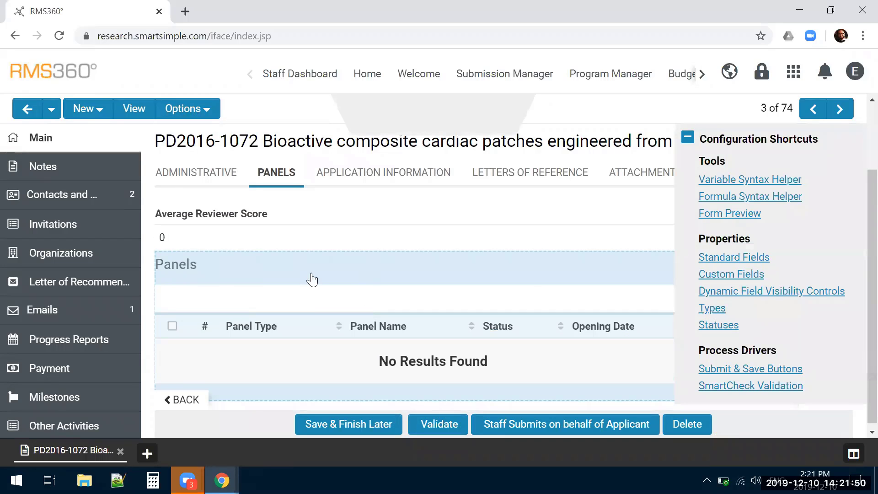
{"action": "left_click", "coordinate": [337, 271]}
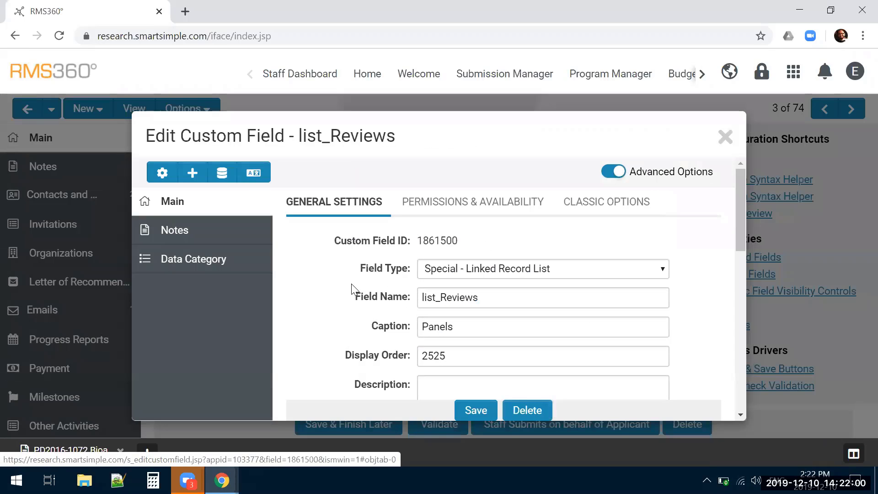
Examine the list_Reviews field's Feature Options and keep its List View on RMS360° Panel Manager >> Panel Details
{"action": "scroll", "coordinate": [351, 284], "scroll_direction": "down", "scroll_amount": 10}
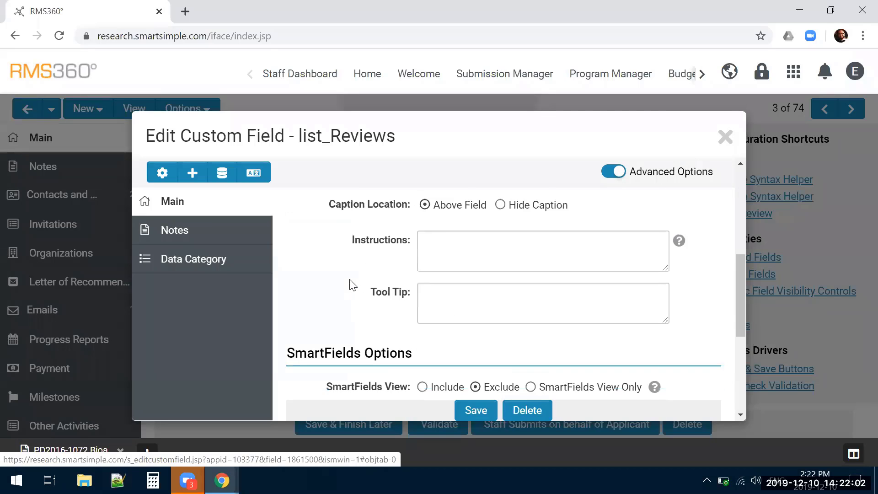
{"action": "scroll", "coordinate": [351, 283], "scroll_direction": "down", "scroll_amount": 1}
{"action": "left_click", "coordinate": [466, 302]}
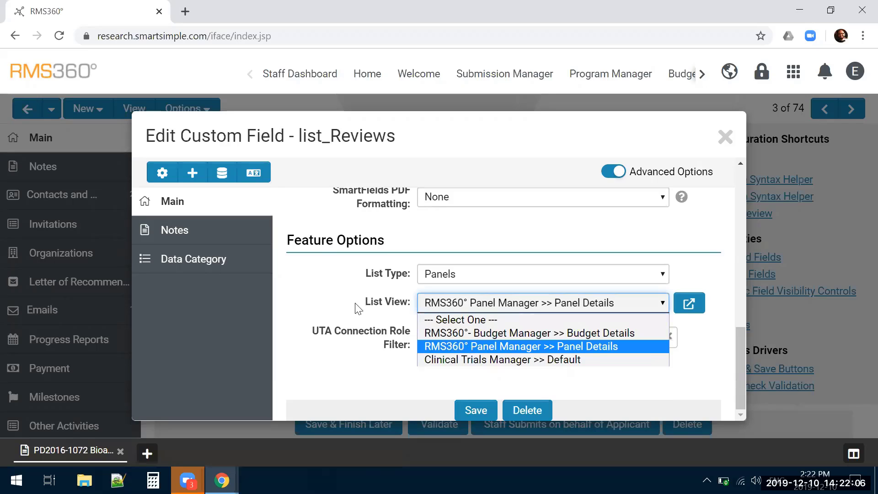
{"action": "left_click", "coordinate": [472, 348]}
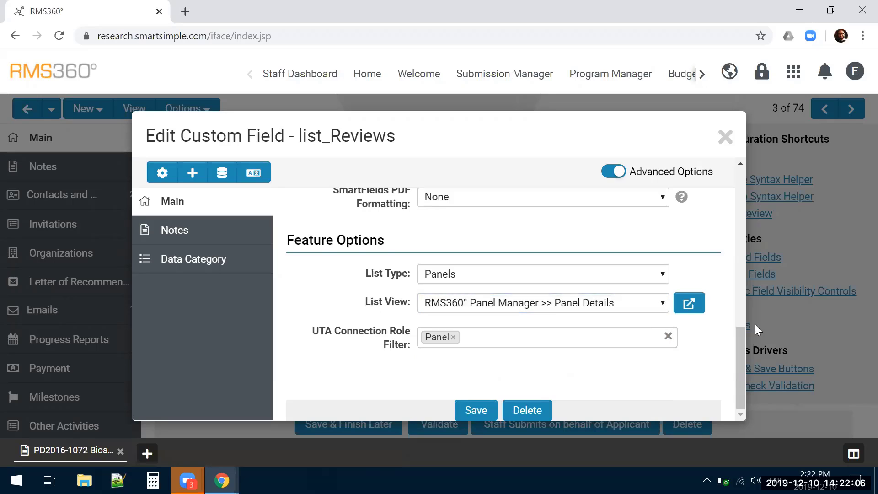
Examine the filter option of a new personal list view for the Panels field, and close the view and field settings without saving
{"action": "left_click", "coordinate": [689, 304]}
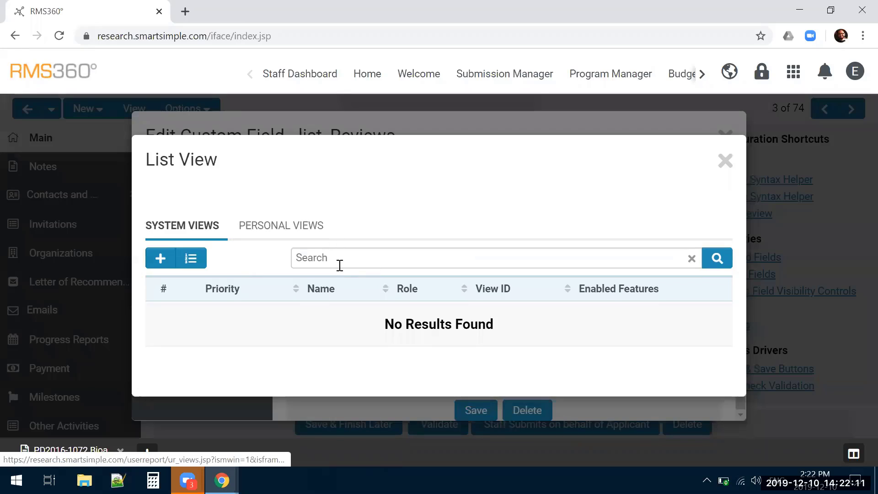
{"action": "left_click", "coordinate": [293, 233]}
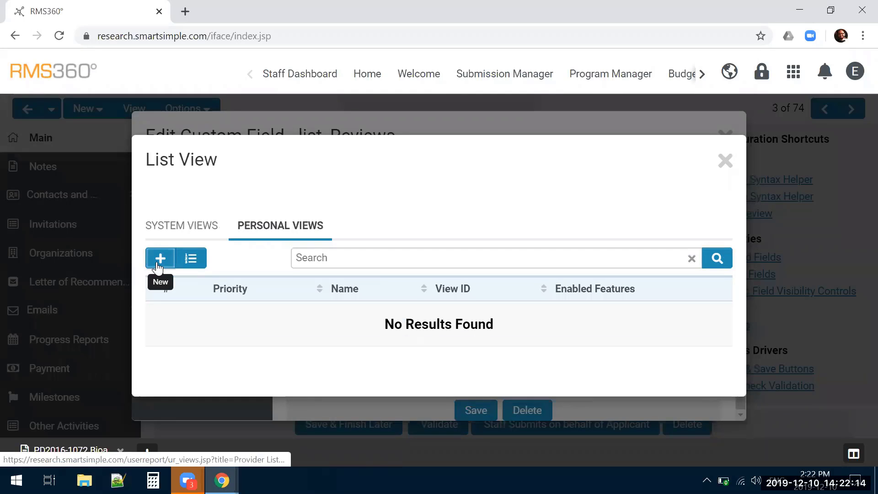
{"action": "left_click", "coordinate": [149, 265]}
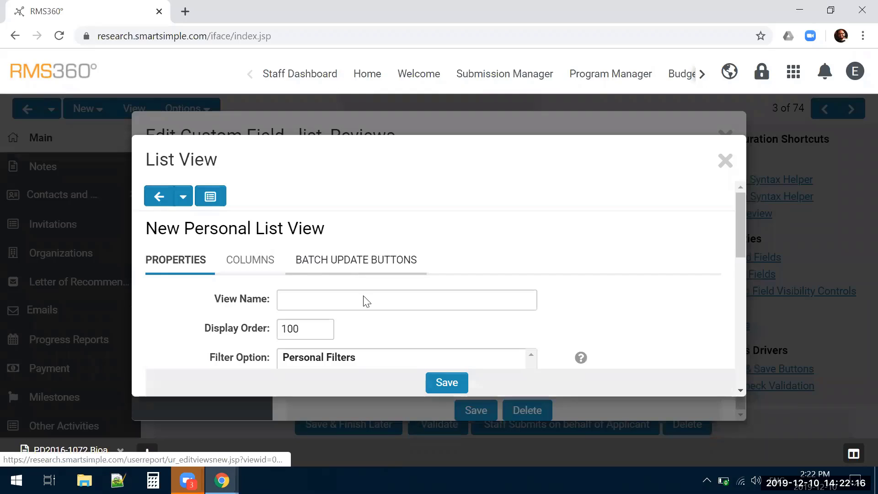
{"action": "scroll", "coordinate": [365, 300], "scroll_direction": "down", "scroll_amount": 1}
{"action": "left_click", "coordinate": [358, 267]}
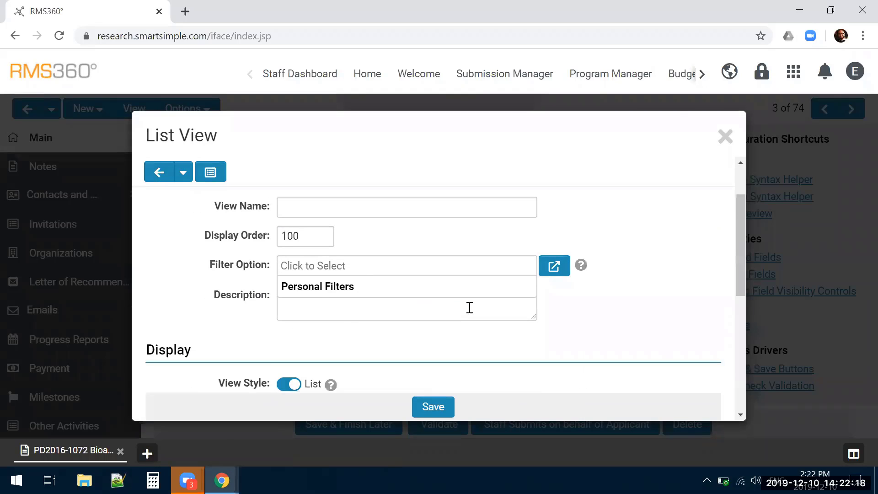
{"action": "left_click", "coordinate": [580, 347]}
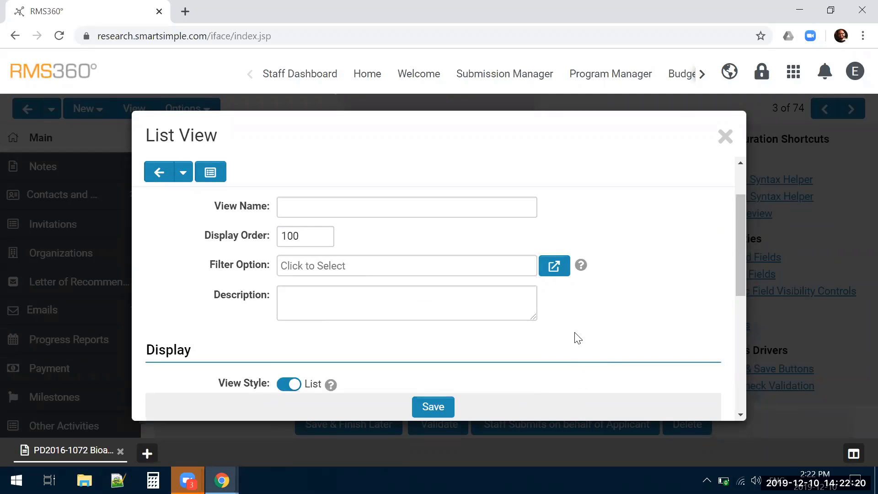
{"action": "left_click", "coordinate": [724, 137]}
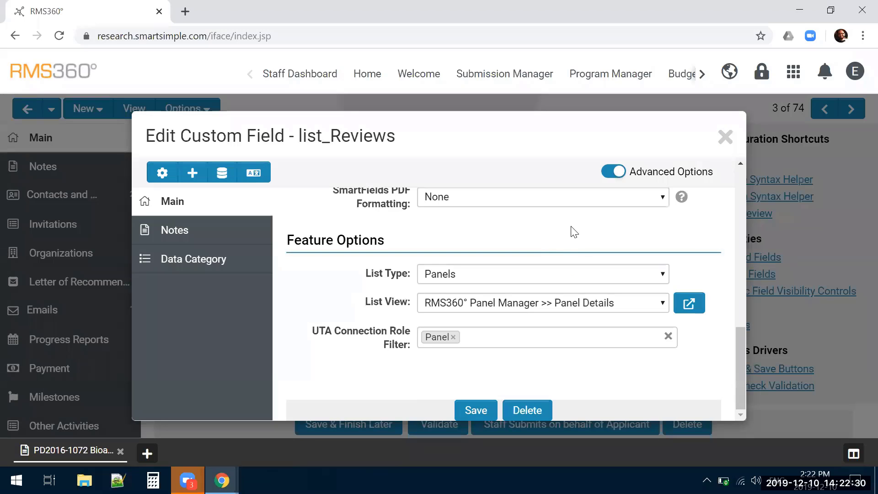
{"action": "left_click", "coordinate": [725, 137]}
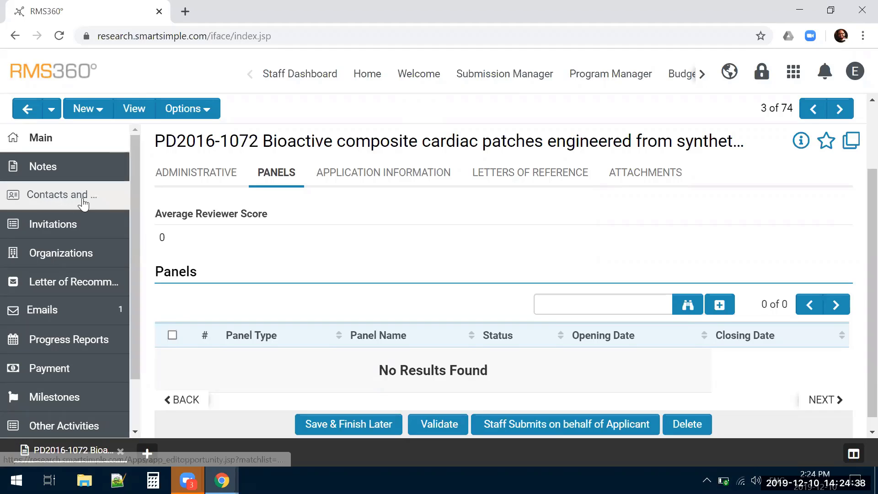
View the participants and their roles among the application's contacts and return to its Panels list
{"action": "left_click", "coordinate": [55, 203]}
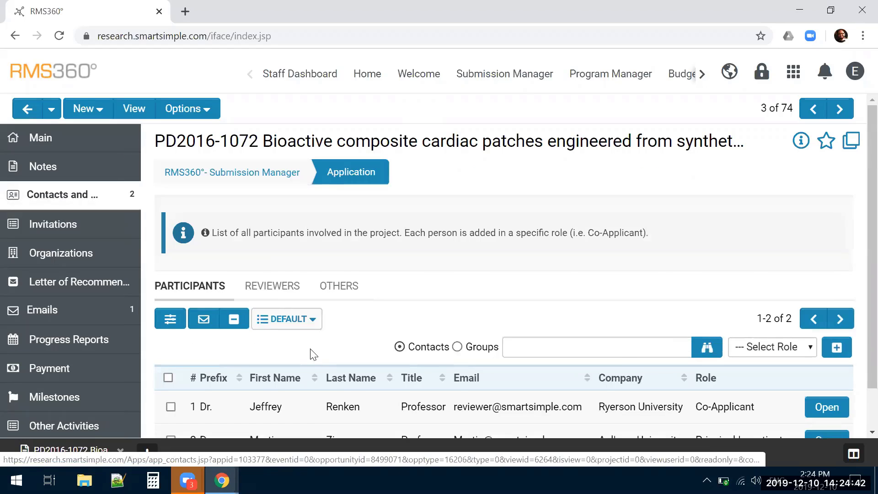
{"action": "scroll", "coordinate": [265, 340], "scroll_direction": "down", "scroll_amount": 1}
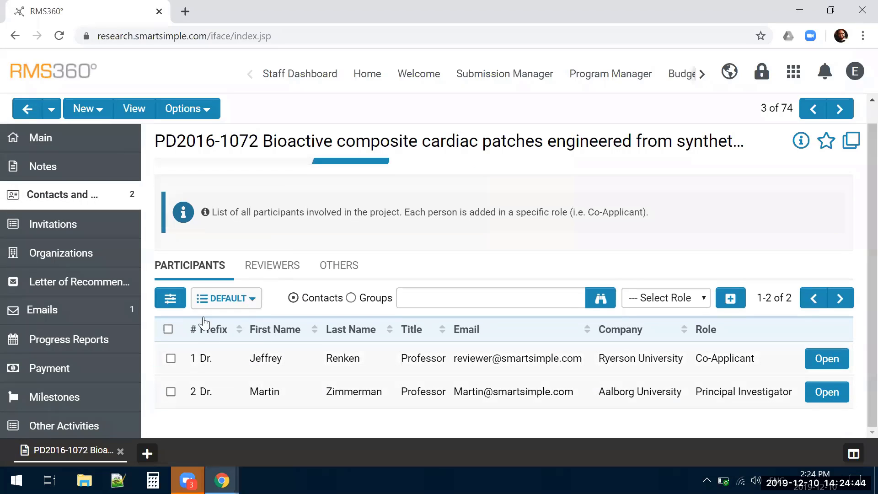
{"action": "left_click", "coordinate": [35, 137]}
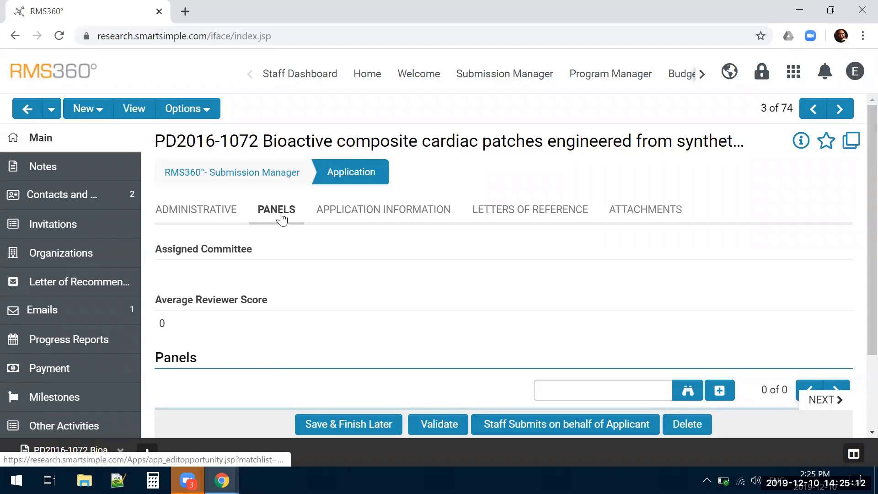
{"action": "scroll", "coordinate": [301, 336], "scroll_direction": "down", "scroll_amount": 2}
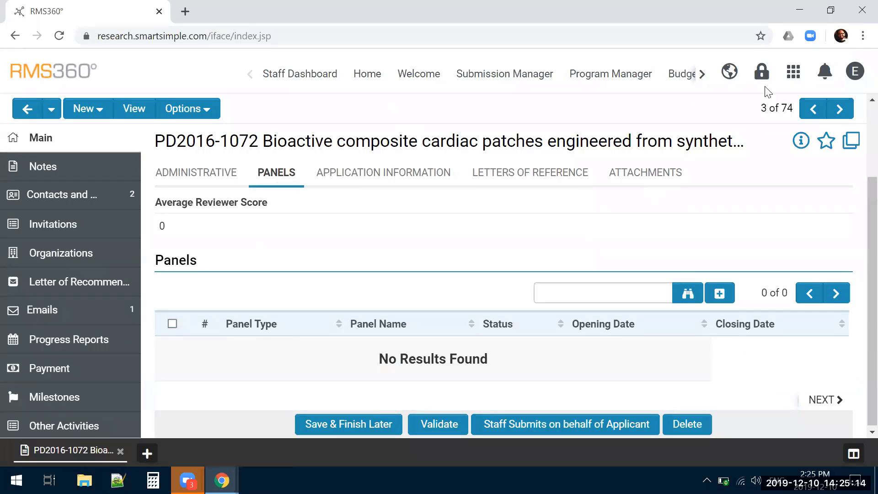
Locate the RMS360° Panel Manager among the available applications and highlight the Panels heading on the PD2016-1072 record for comparison
{"action": "left_click", "coordinate": [795, 73]}
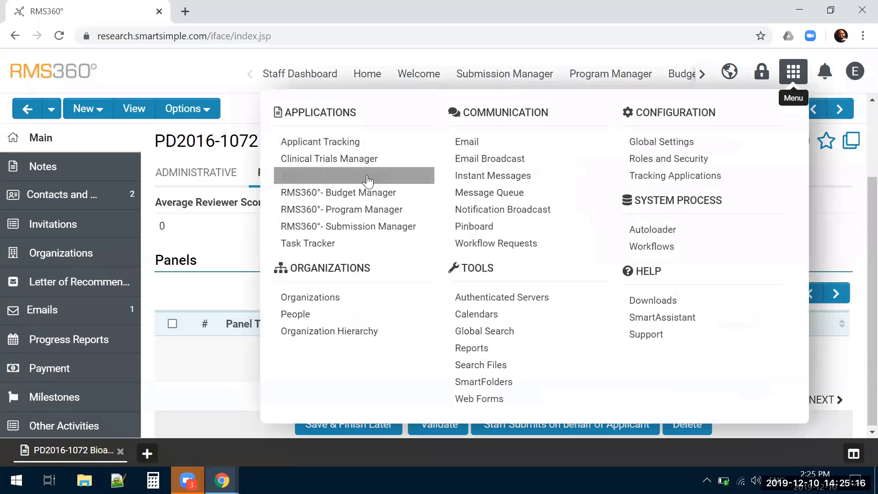
{"action": "left_click", "coordinate": [223, 234]}
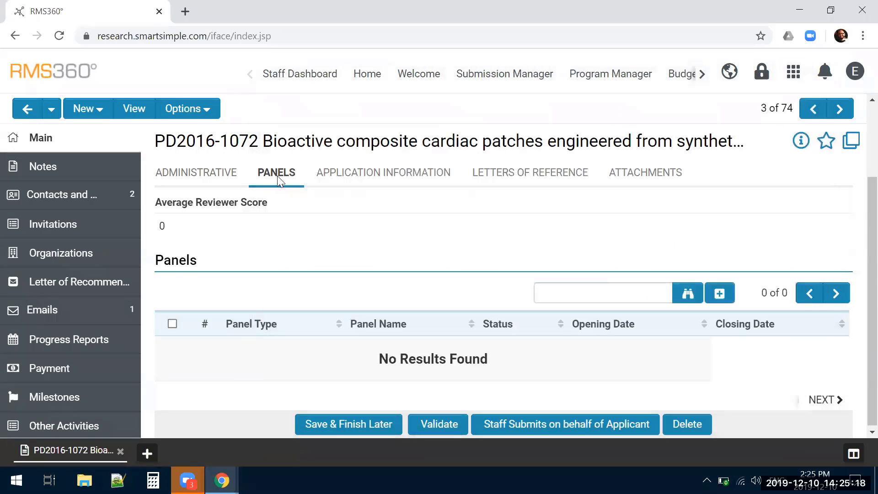
{"action": "left_click_drag", "start_coordinate": [160, 265], "coordinate": [215, 275]}
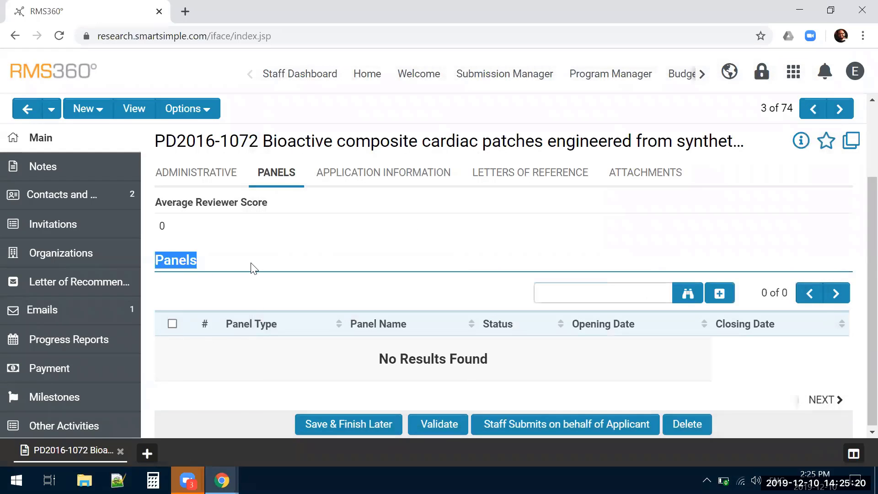
{"action": "left_click", "coordinate": [352, 235]}
{"action": "left_click", "coordinate": [793, 72]}
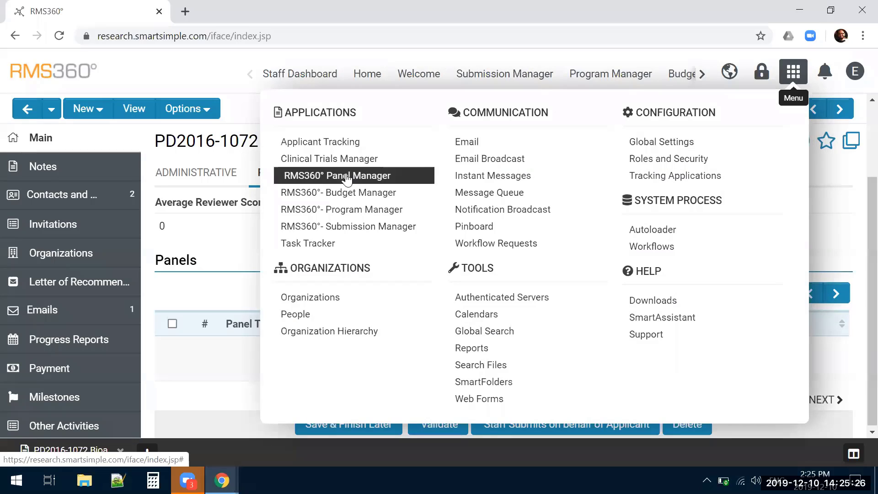
{"action": "left_click", "coordinate": [213, 75]}
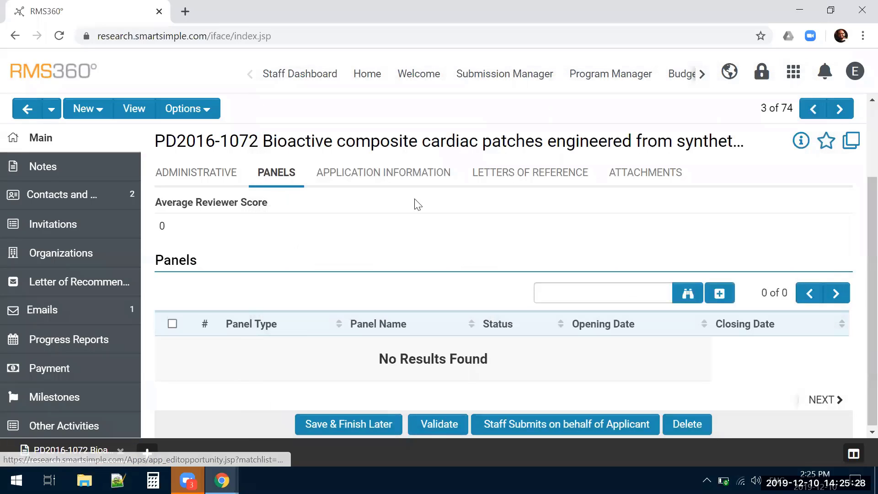